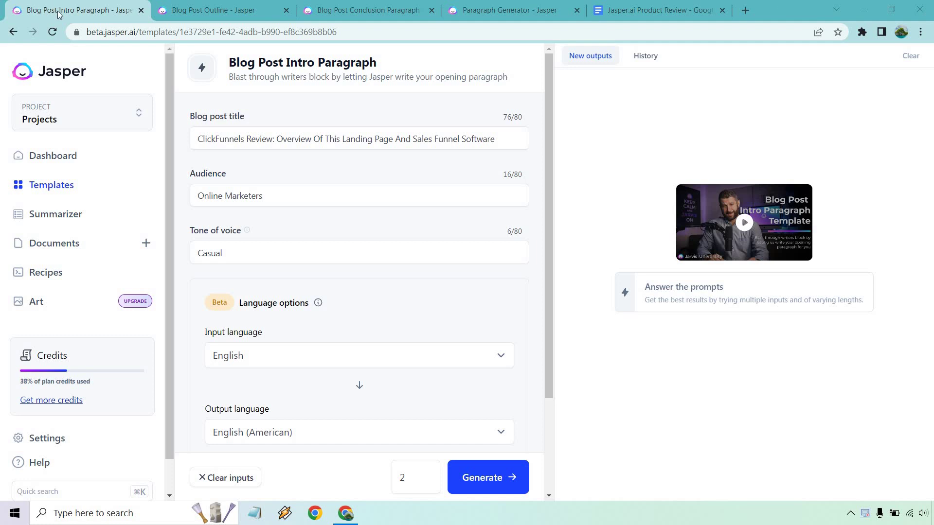
# Step: Look through the Blog Post Outline and Blog Post Conclusion Paragraph templates, ending on Paragraph Generator
pyautogui.click(209, 10)
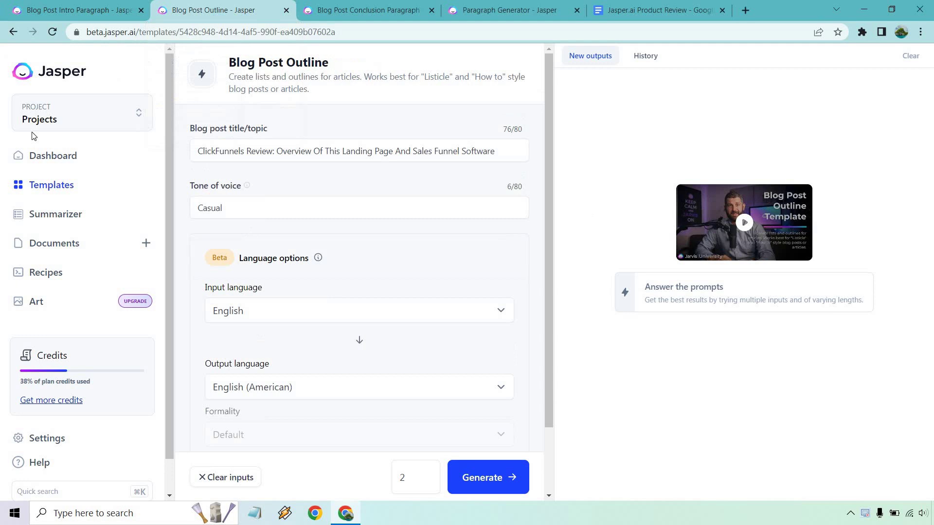
pyautogui.click(363, 8)
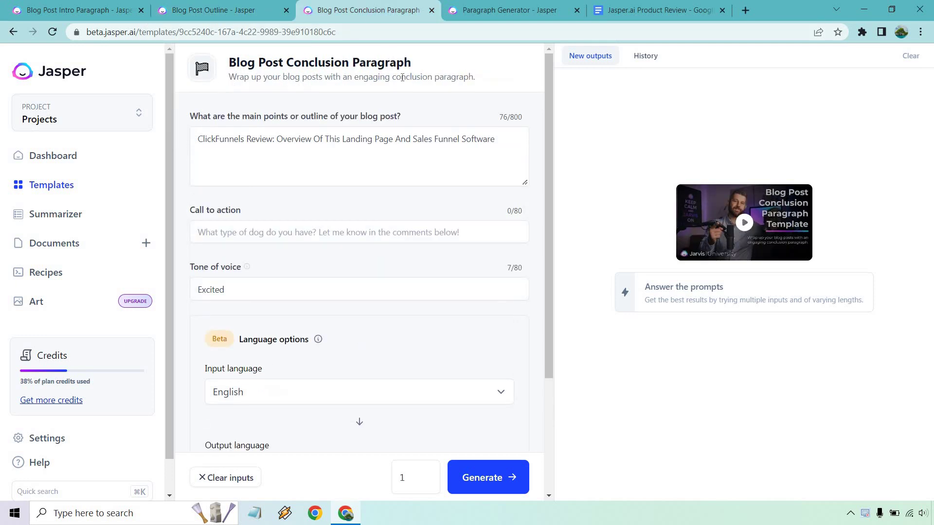
pyautogui.click(474, 4)
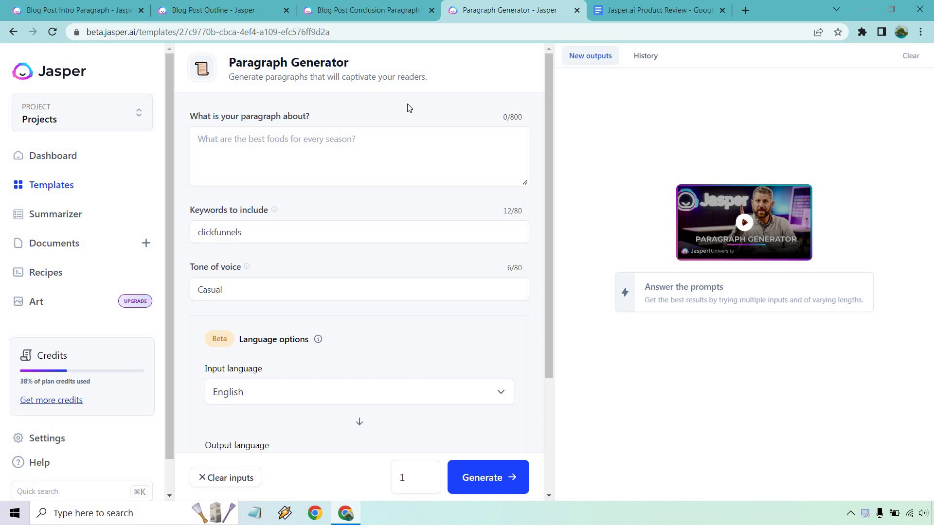
# Step: Generate two ClickFunnels review intro paragraphs for Online Marketers in the Blog Post Intro Paragraph template
pyautogui.hotkey('ctrl', 'shift', 'Tab')
pyautogui.hotkey('ctrl', 'shift', 'Tab')
pyautogui.hotkey('ctrl', 'shift', 'Tab')
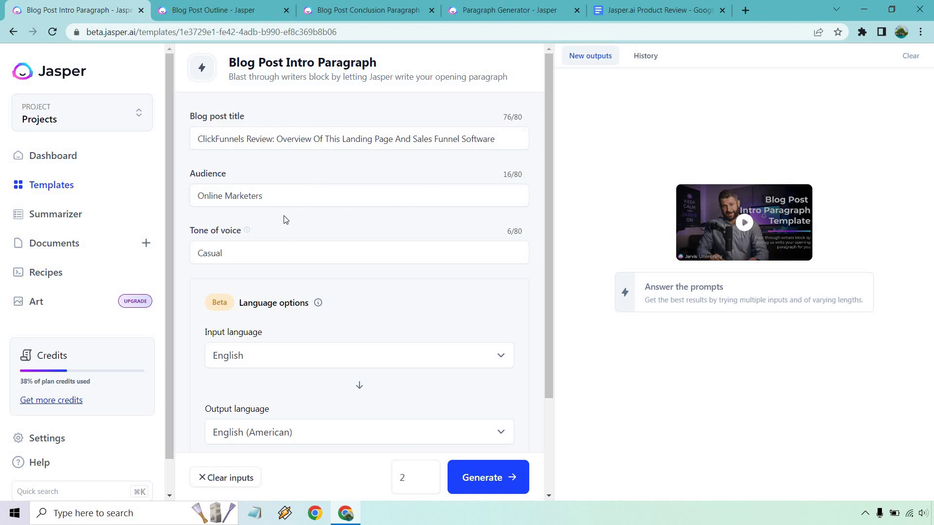
pyautogui.click(480, 479)
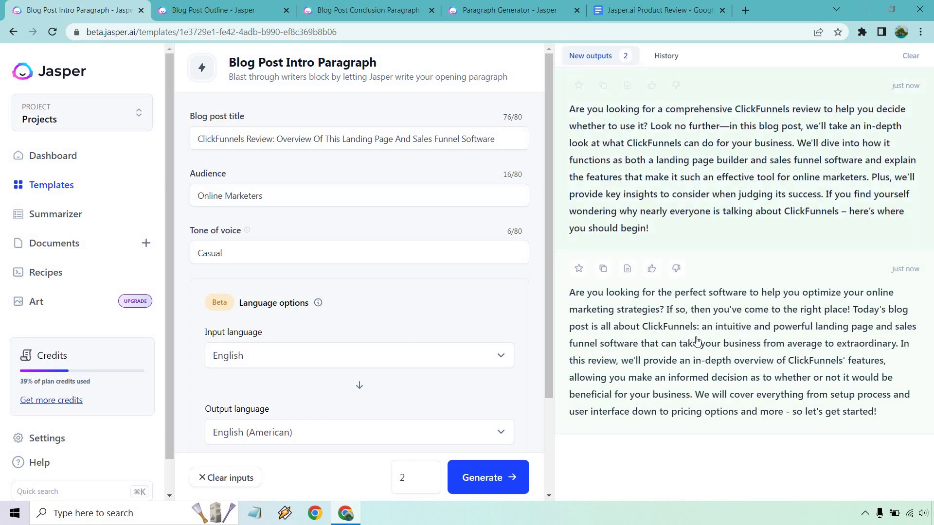
# Step: Copy the first generated intro paragraph into the Jasper.ai Product Review document
pyautogui.click(603, 86)
pyautogui.click(657, 9)
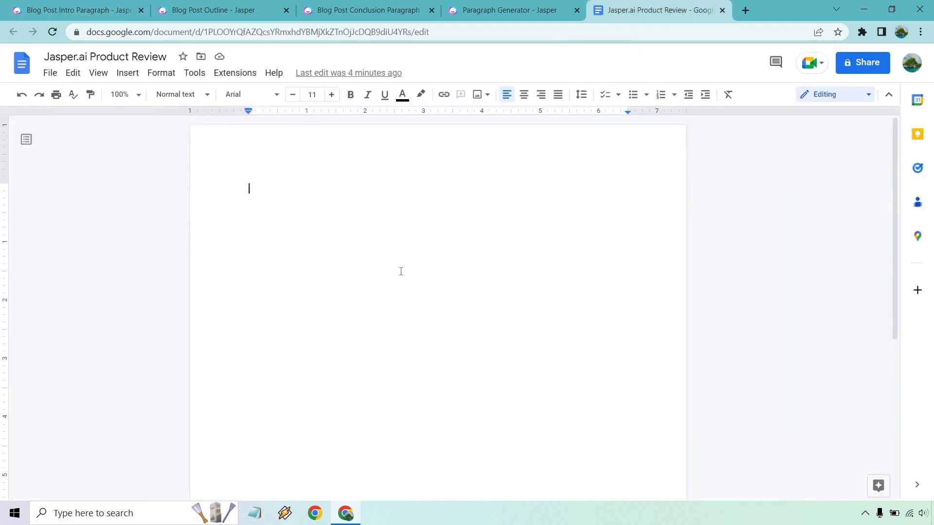
pyautogui.hotkey('ctrl', '1')
# Step: Paste the Jasper blog post title onto the document's first line and add blank lines after the intro
pyautogui.tripleClick(323, 130)
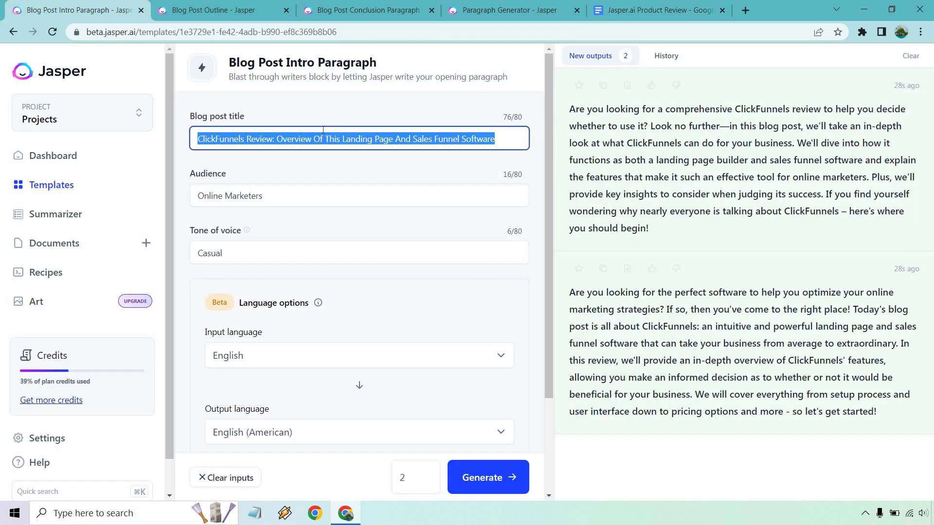
pyautogui.hotkey('ctrl', '5')
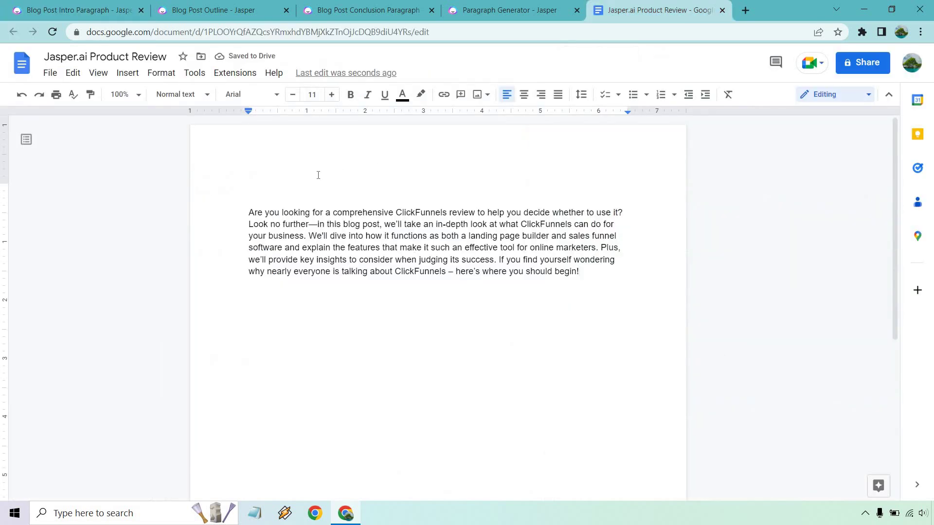
pyautogui.click(317, 176)
pyautogui.hotkey('ctrl', 'v')
pyautogui.click(593, 273)
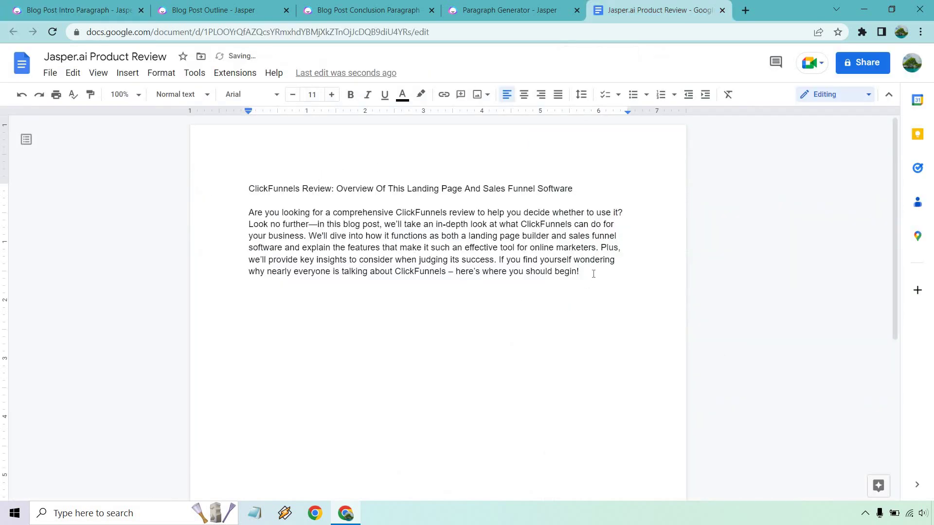
pyautogui.press('Return')
pyautogui.press('Return')
# Step: Check the ClickFunnels review title in Blog Post Outline and generate two outlines
pyautogui.click(105, 6)
pyautogui.click(175, 7)
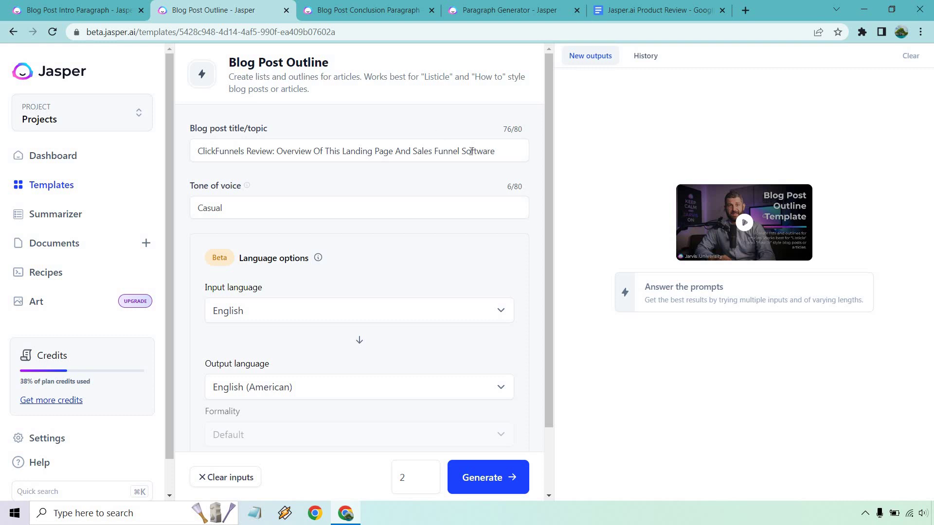
pyautogui.moveTo(502, 150); pyautogui.dragTo(305, 115)
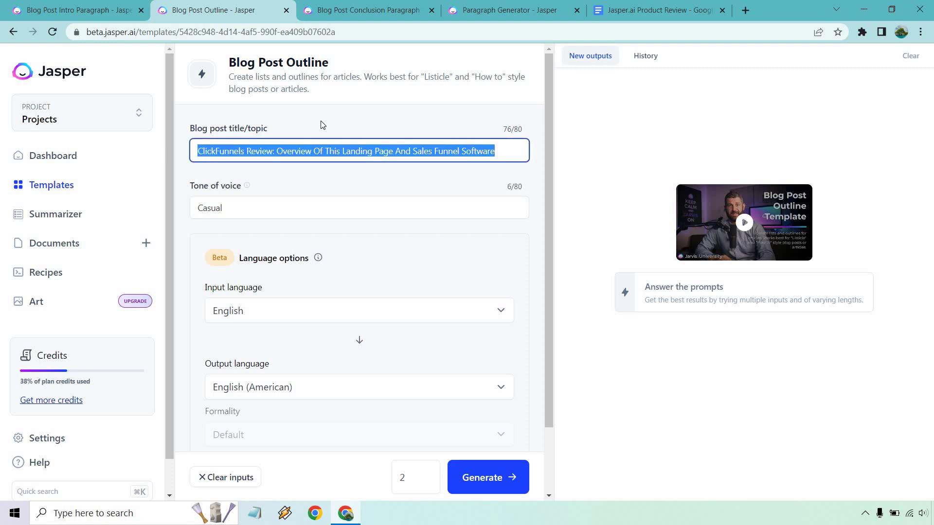
pyautogui.click(321, 124)
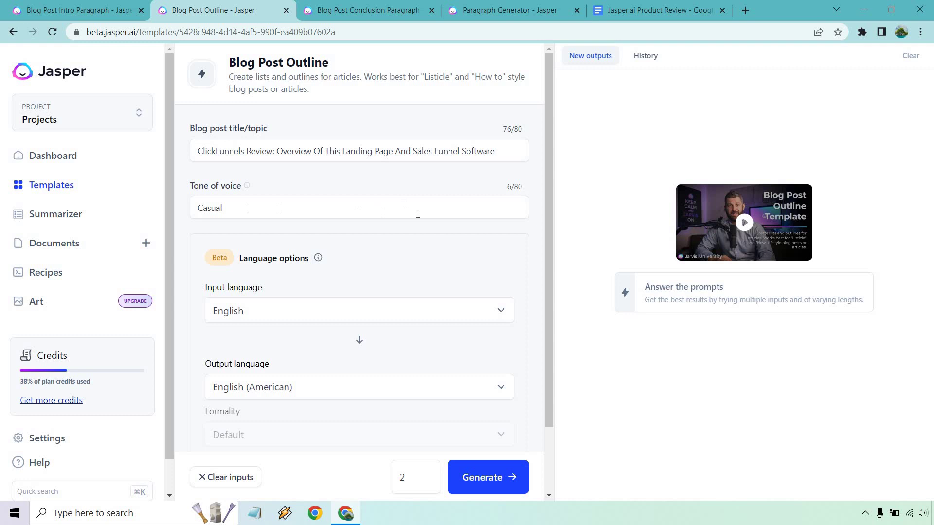
pyautogui.click(491, 479)
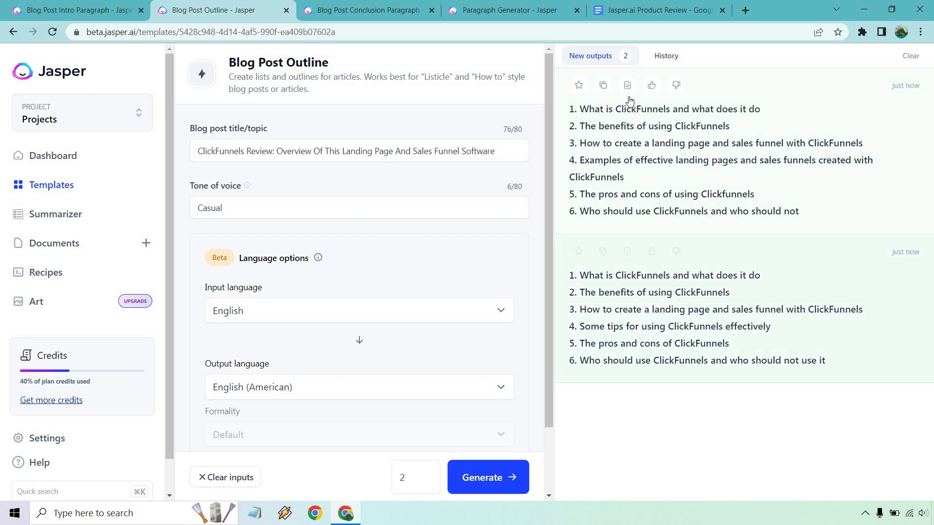
# Step: Paste the first six-point outline below the intro and strip its numbering
pyautogui.click(603, 85)
pyautogui.click(659, 9)
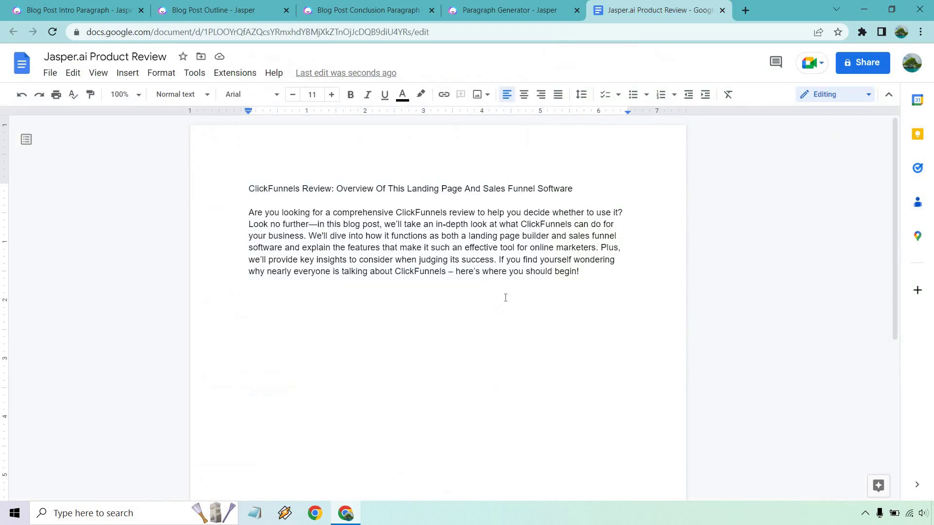
pyautogui.hotkey('ctrl', 'v')
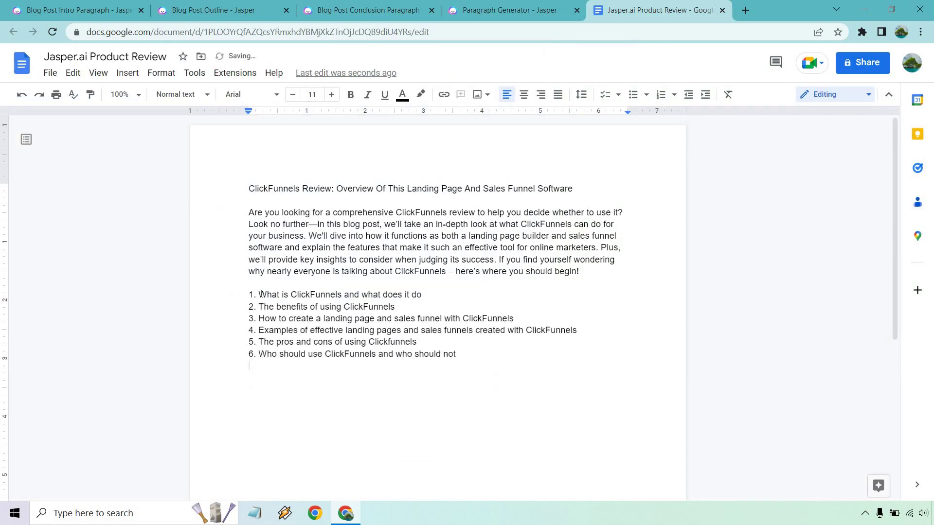
pyautogui.click(259, 294)
pyautogui.press('BackSpace')
pyautogui.press('BackSpace')
pyautogui.press('BackSpace')
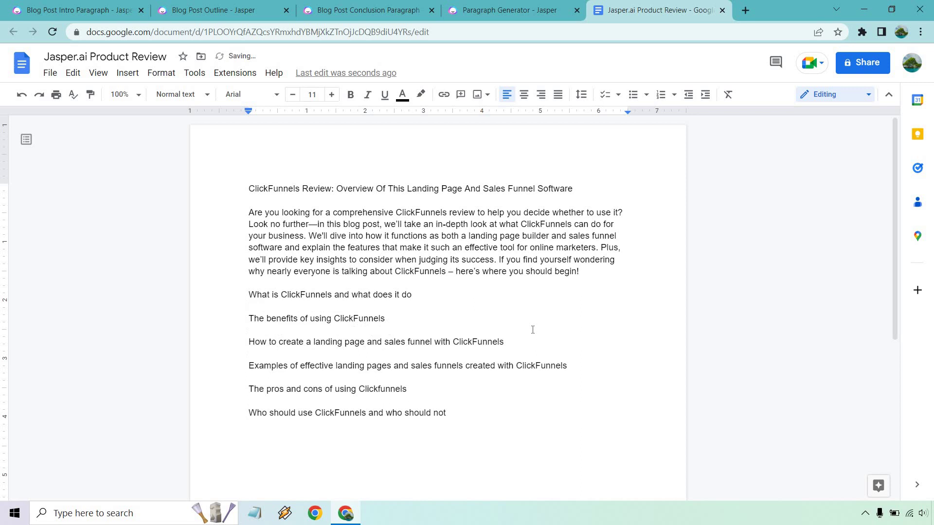
# Step: Bold the review title and select the first outline point's text
pyautogui.moveTo(575, 188); pyautogui.dragTo(180, 177)
pyautogui.click(351, 95)
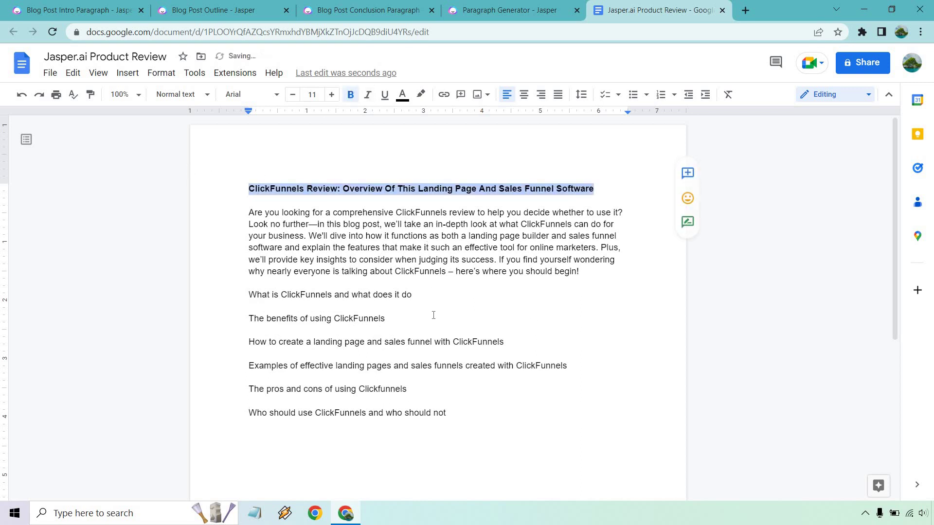
pyautogui.click(418, 297)
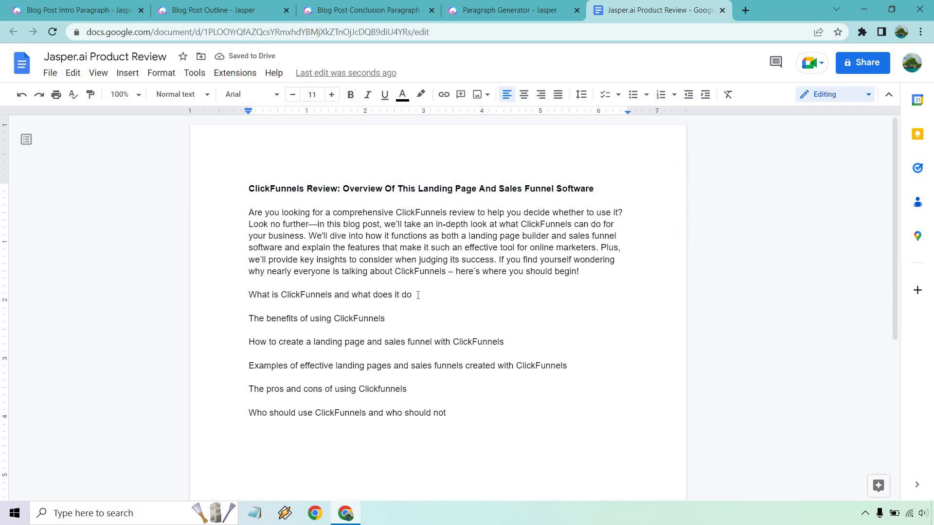
pyautogui.moveTo(413, 295); pyautogui.dragTo(253, 294)
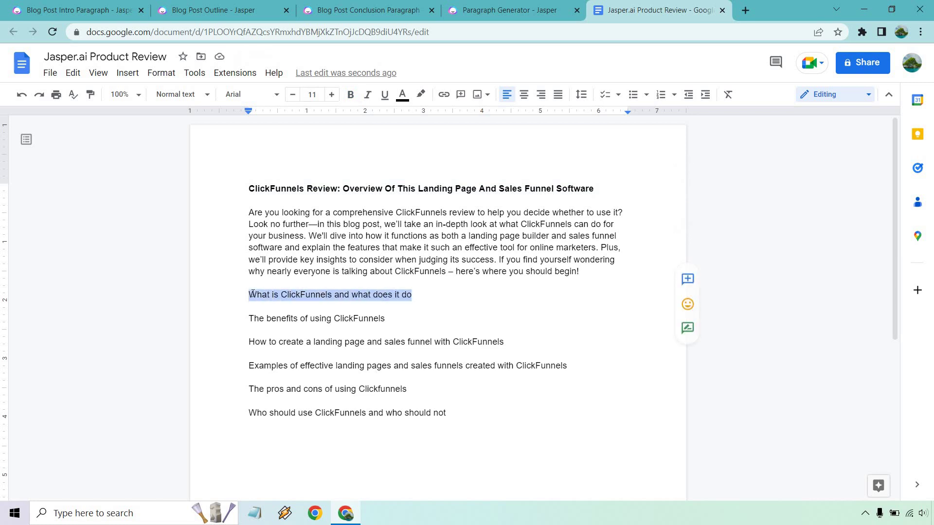
# Step: Paste the first outline point as the Paragraph Generator topic, adding 'the' and 'software'
pyautogui.click(490, 7)
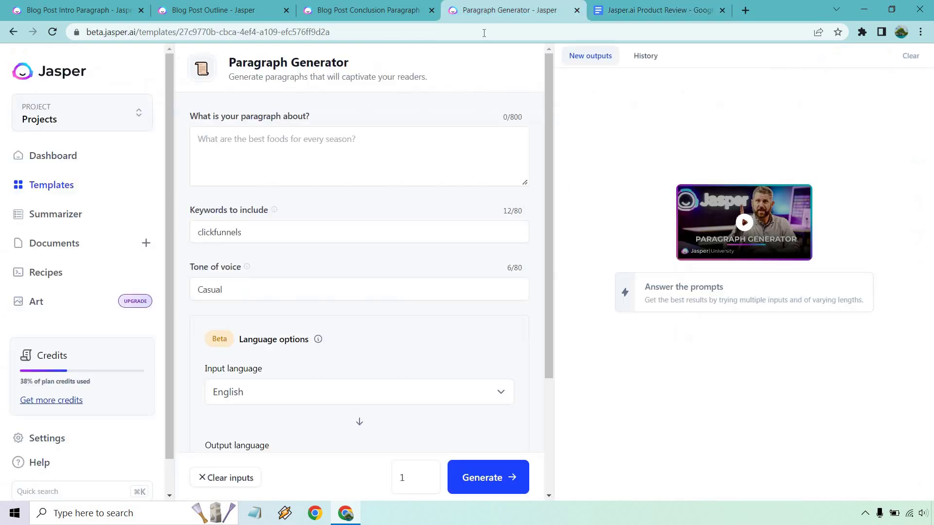
pyautogui.click(355, 152)
pyautogui.hotkey('ctrl', 'v')
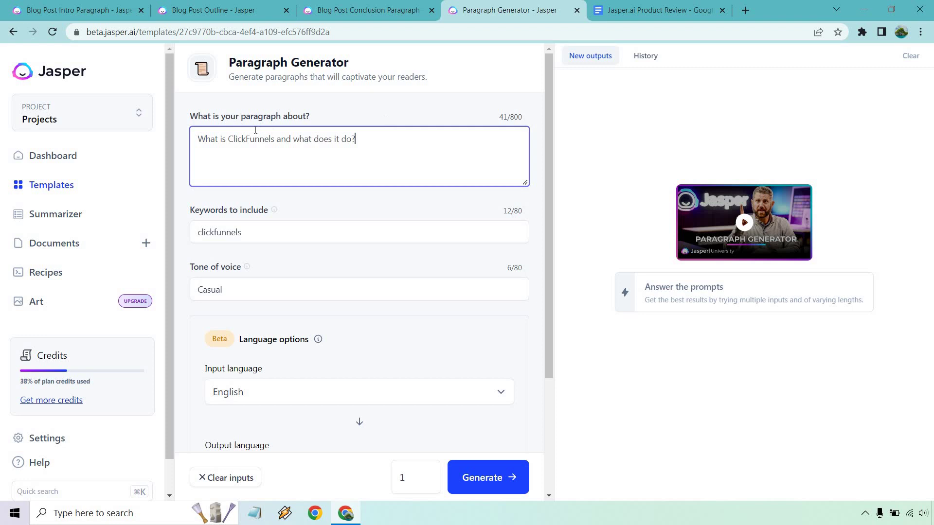
pyautogui.click(228, 138)
pyautogui.write('the')
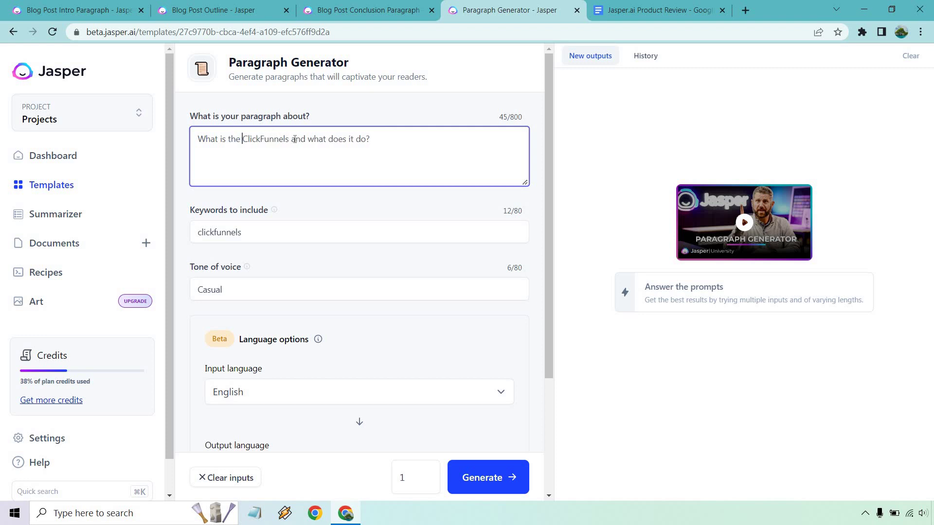
pyautogui.click(292, 138)
pyautogui.write('software')
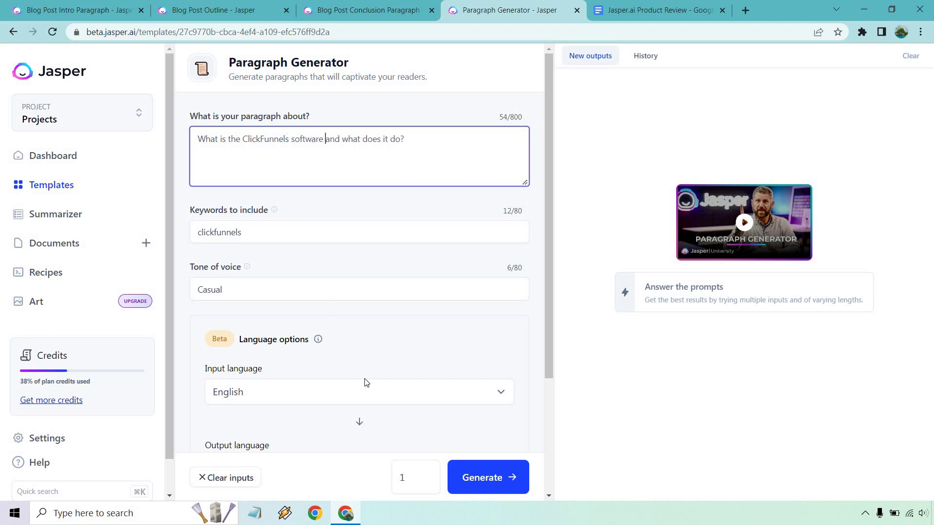
# Step: Generate two paragraphs on that topic and copy the first one
pyautogui.click(427, 474)
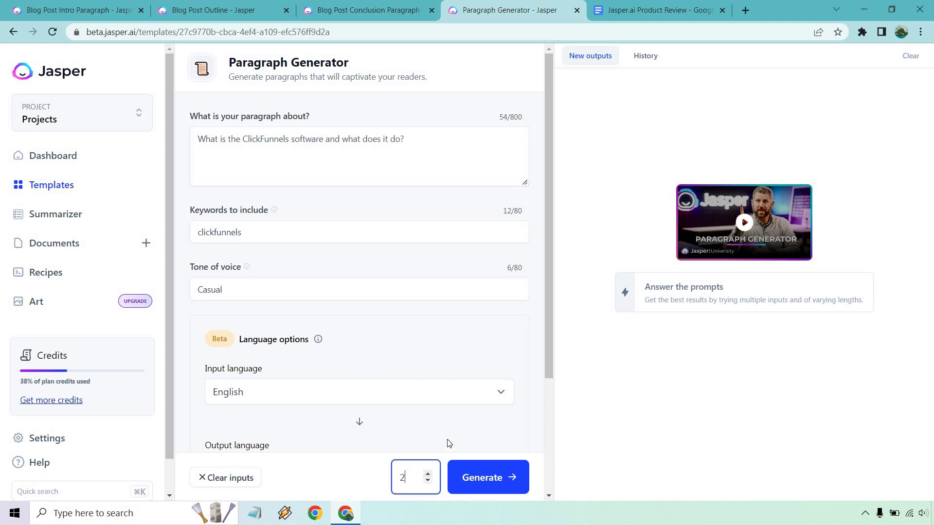
pyautogui.click(488, 476)
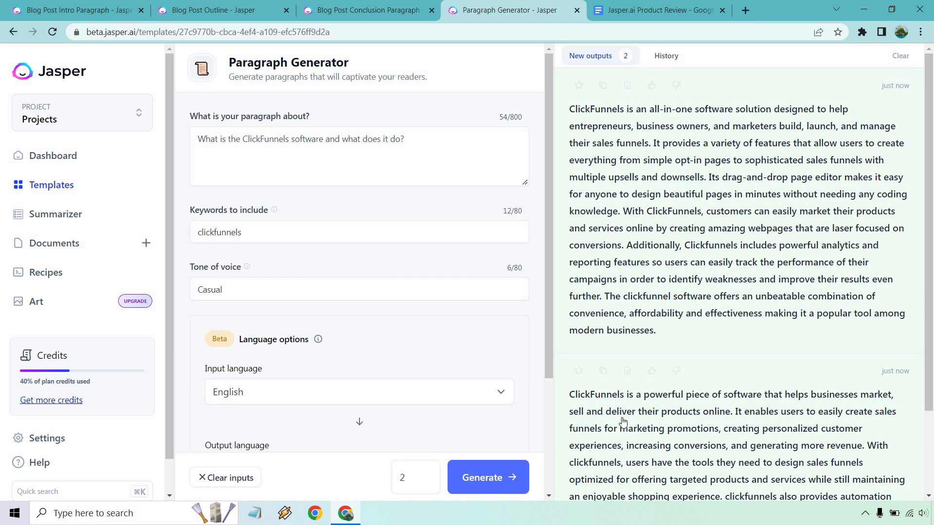
pyautogui.click(603, 85)
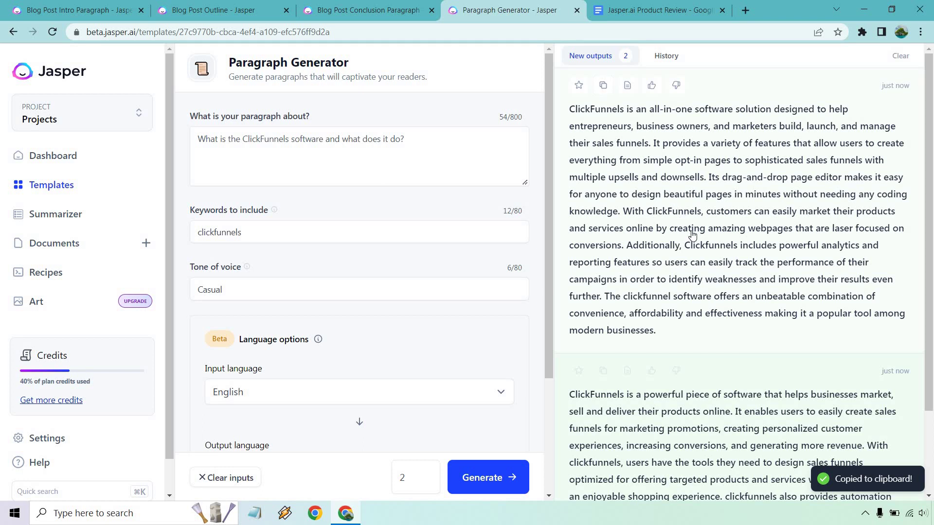
# Step: Paste the ClickFunnels explanation paragraph on a new line below the first outline point
pyautogui.click(650, 7)
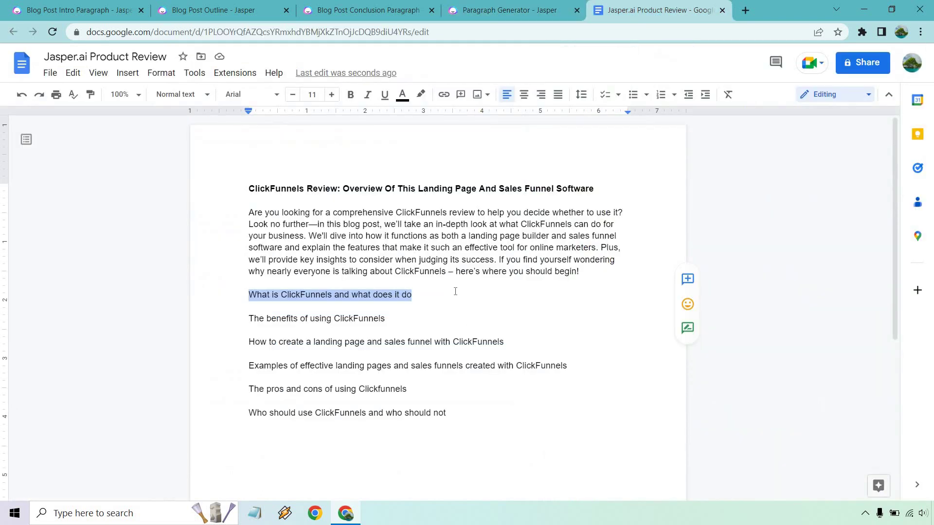
pyautogui.click(459, 300)
pyautogui.press('Return')
pyautogui.press('Return')
pyautogui.hotkey('ctrl', 'v')
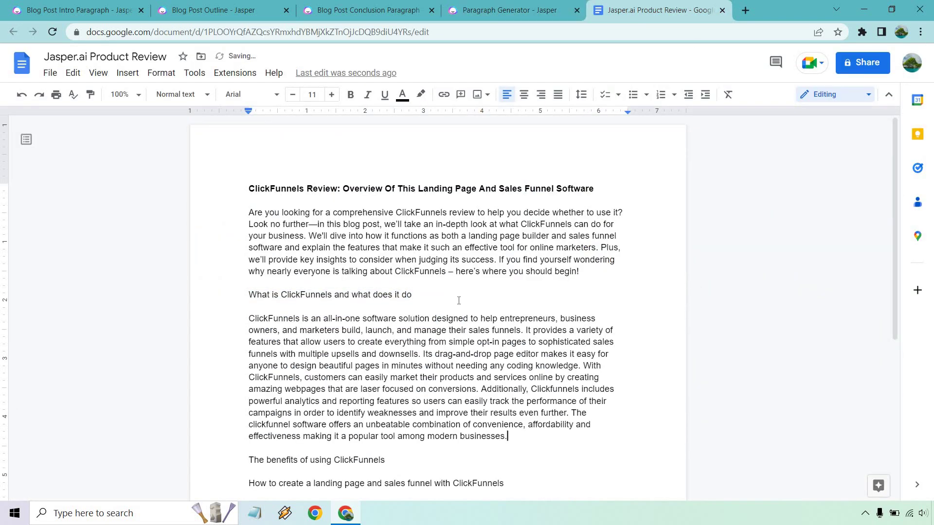
# Step: Retype the first heading as 'What Is ClickFunnels And What Does It Do?'
pyautogui.moveTo(419, 294); pyautogui.dragTo(239, 295)
pyautogui.write('What Is ')
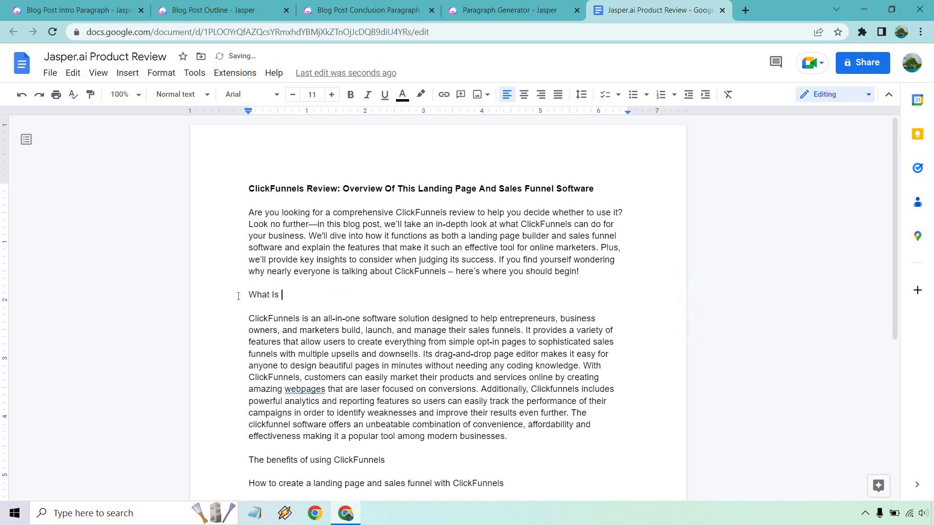
pyautogui.write('ClickFunnels')
pyautogui.hotkey('ctrl', 'z')
pyautogui.hotkey('ctrl', 'z')
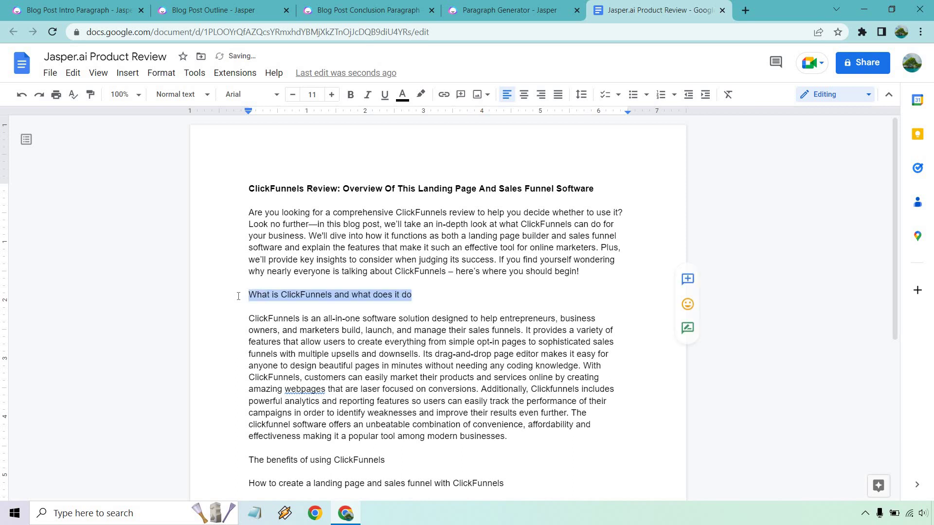
pyautogui.write('What Is ')
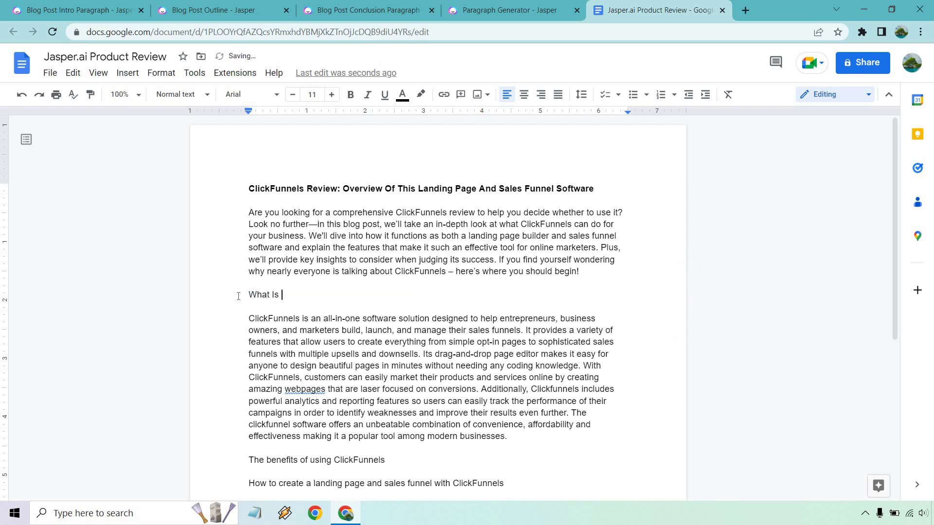
pyautogui.write('ClickFunnels And What Does It Do?')
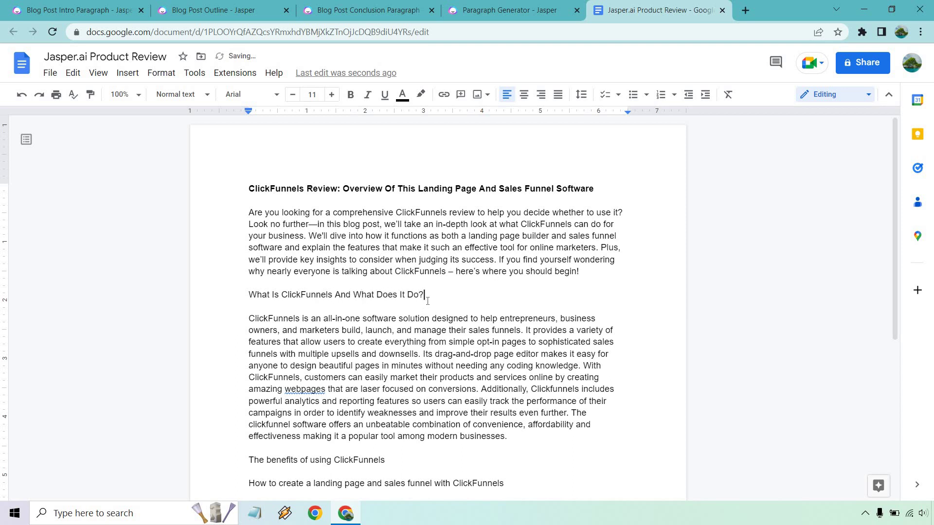
# Step: Bold the retitled heading and select the benefits line further down
pyautogui.tripleClick(320, 299)
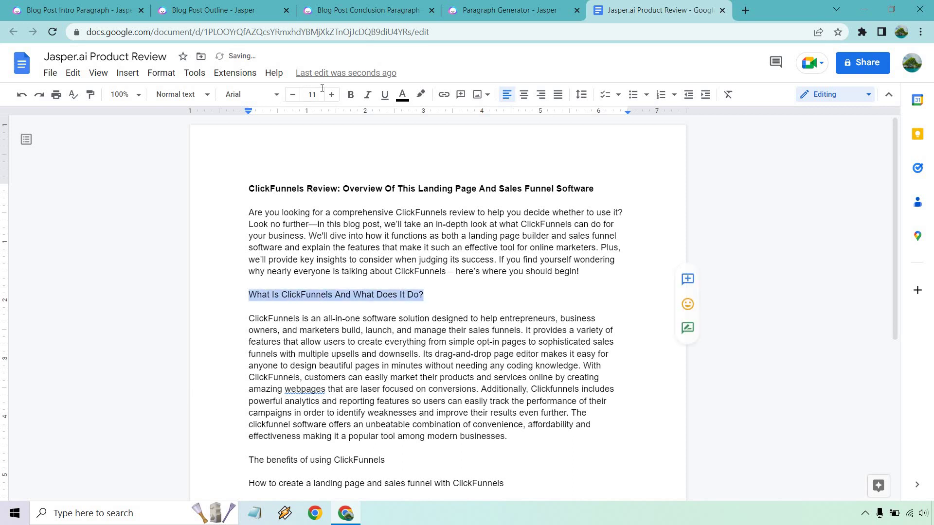
pyautogui.click(350, 95)
pyautogui.click(495, 240)
pyautogui.scroll(-3, 469, 258)
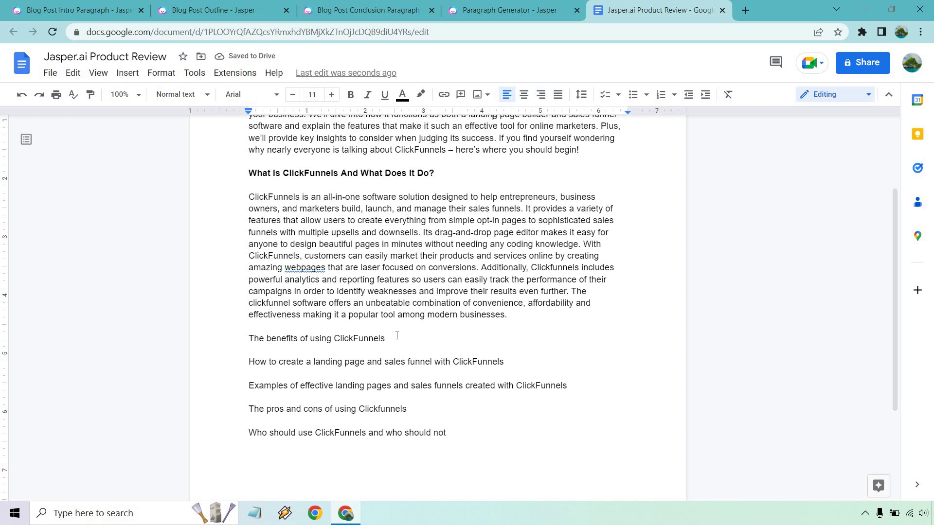
pyautogui.tripleClick(358, 332)
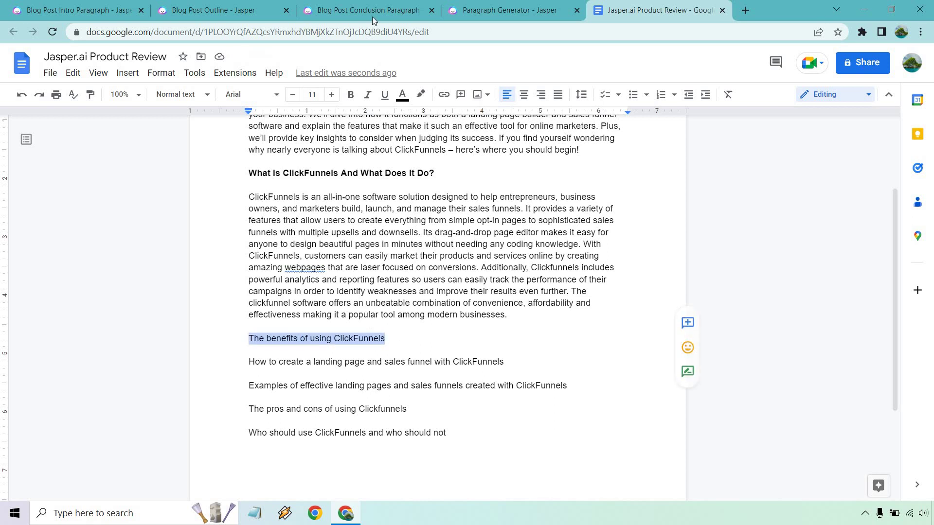
# Step: Replace the Paragraph Generator prompt with the benefits line, inserting 'the ClickFunnels software'
pyautogui.click(510, 10)
pyautogui.tripleClick(312, 145)
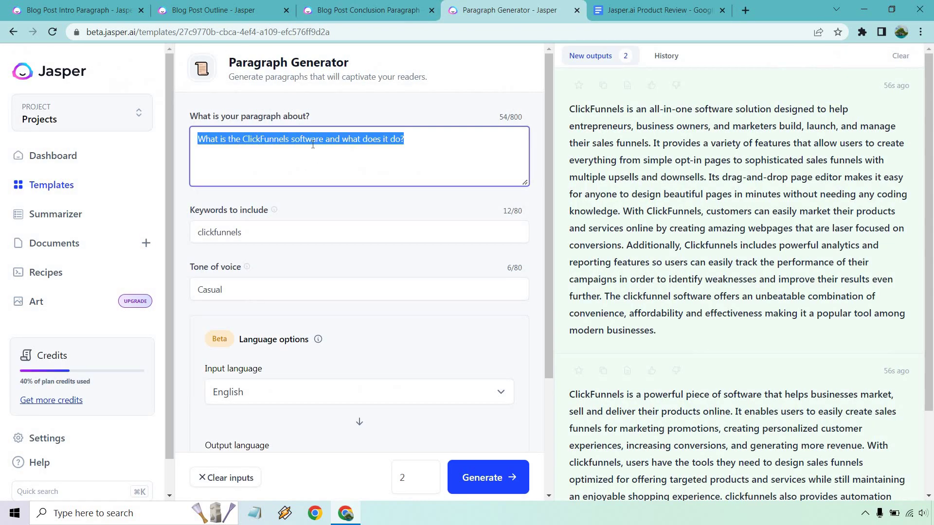
pyautogui.hotkey('ctrl', 'v')
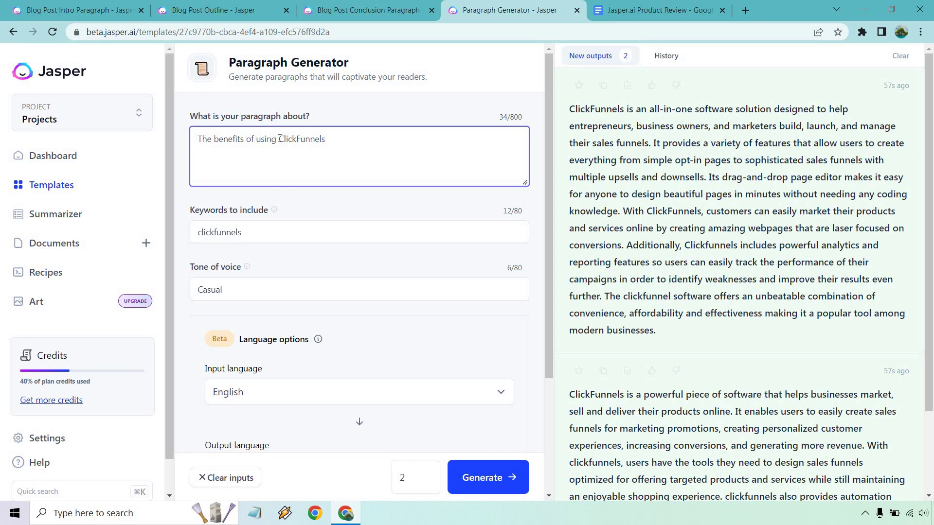
pyautogui.click(280, 139)
pyautogui.write('the ClickFunnels software')
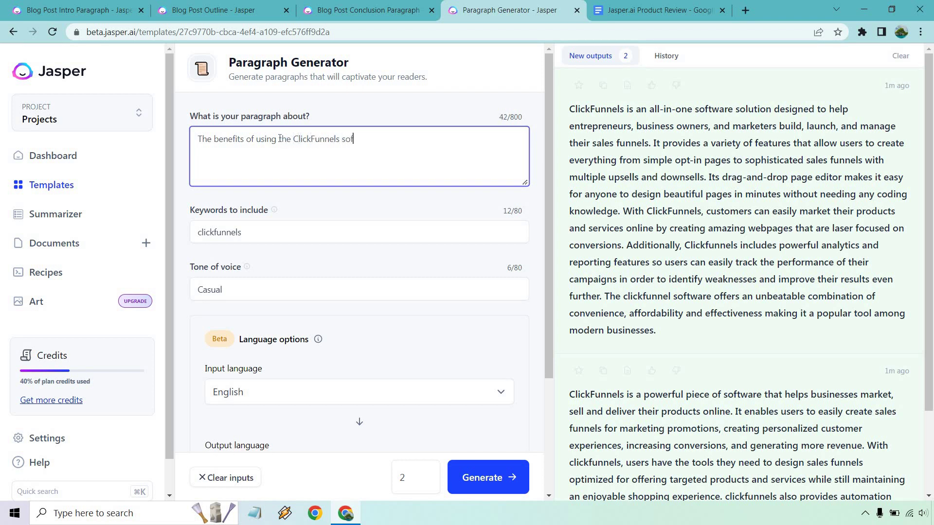
# Step: Clear the old outputs, generate two benefits paragraphs, and copy the first
pyautogui.click(901, 56)
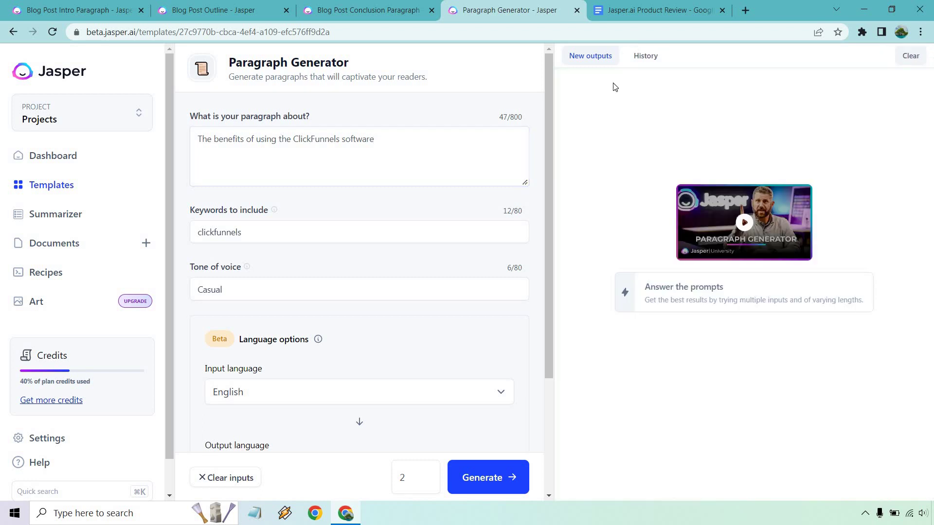
pyautogui.click(396, 139)
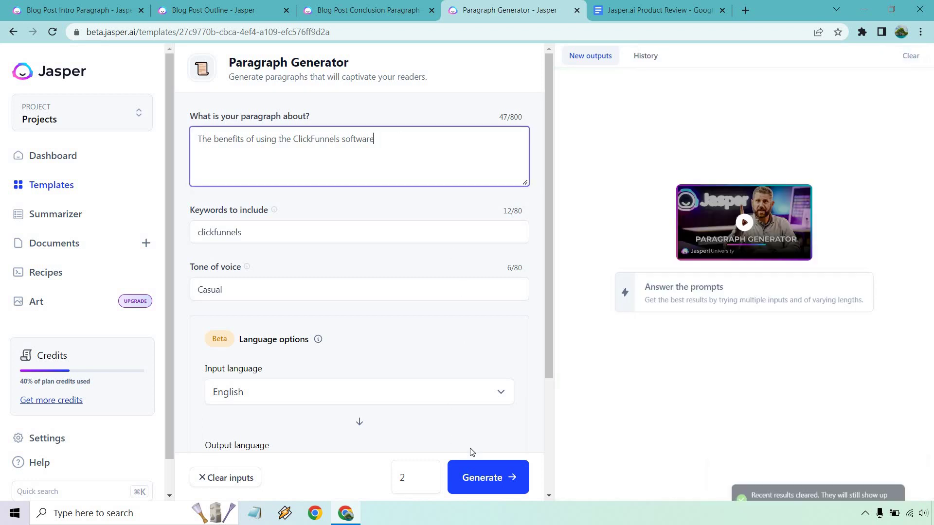
pyautogui.click(480, 467)
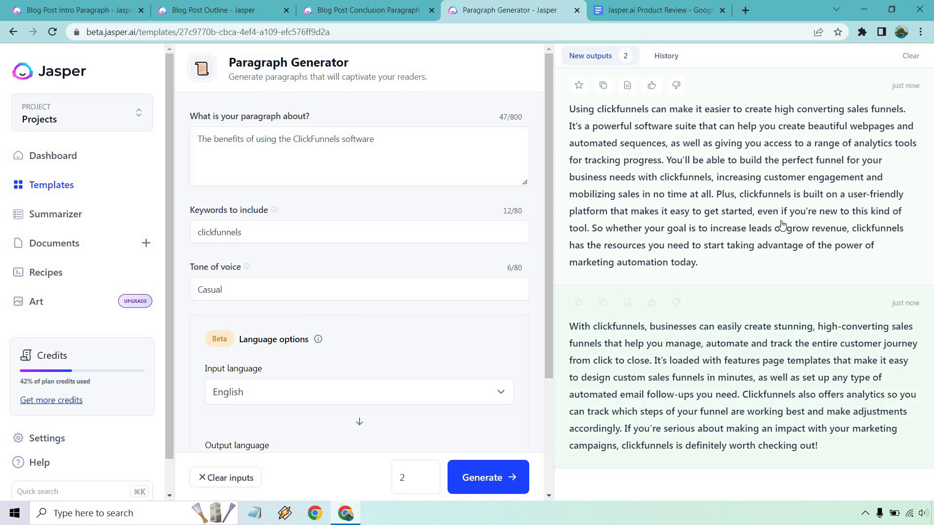
pyautogui.click(604, 86)
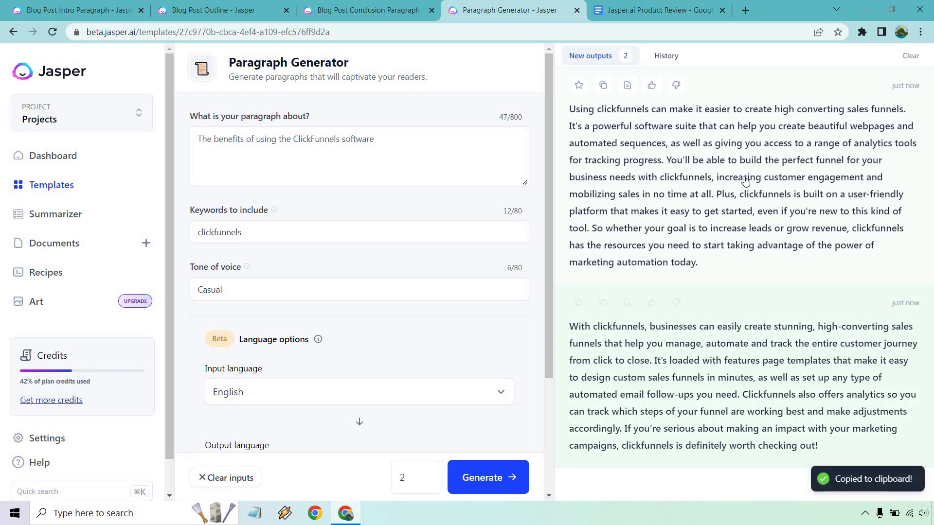
# Step: Paste the copied Jasper benefits paragraph on a new line below 'The benefits of using ClickFunnels'
pyautogui.click(632, 10)
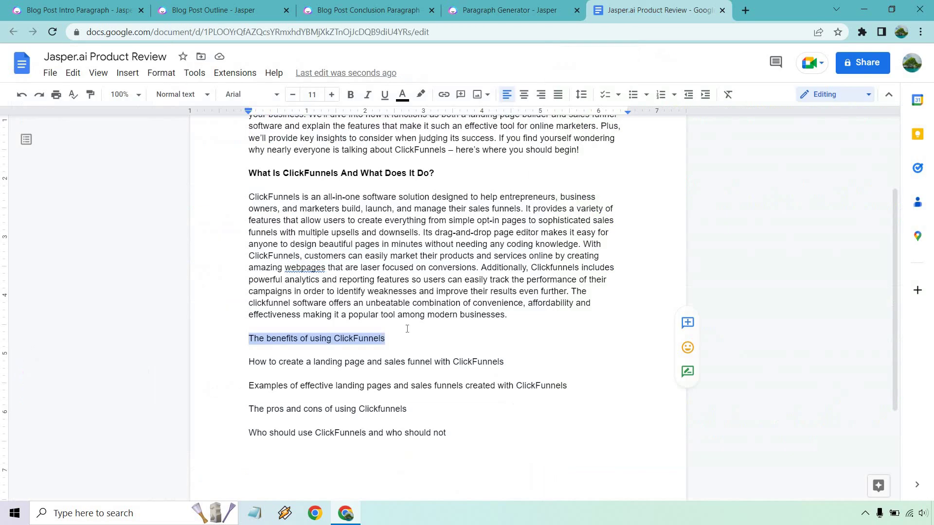
pyautogui.click(411, 342)
pyautogui.press('Return')
pyautogui.press('Return')
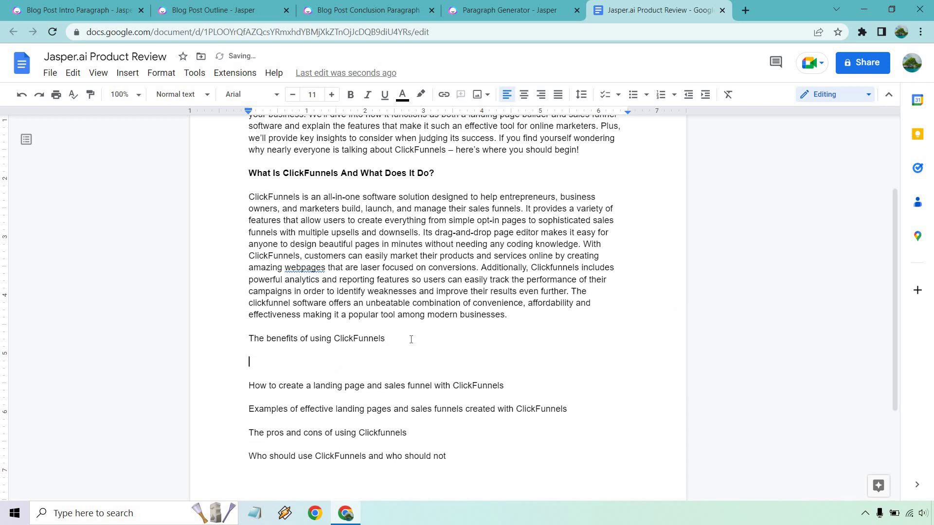
pyautogui.hotkey('ctrl', 'v')
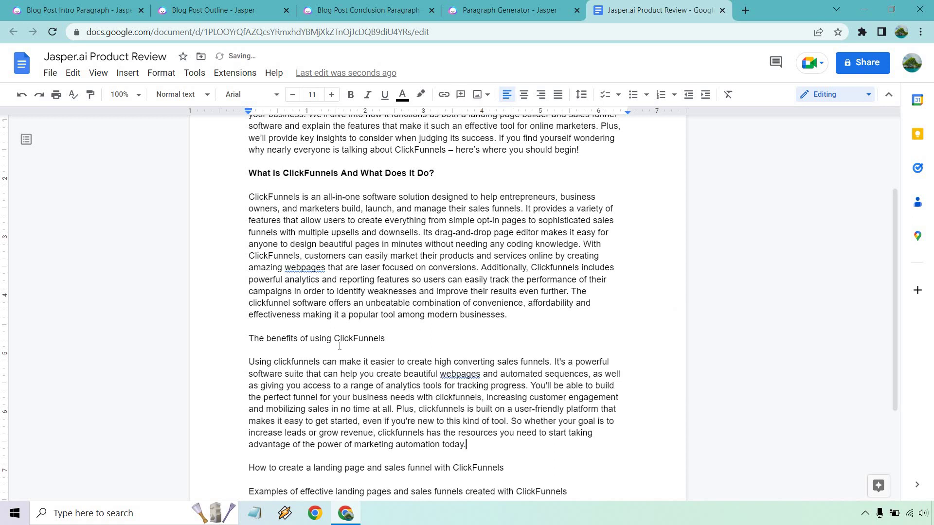
pyautogui.click(332, 343)
# Step: Retype 'benefits of using' as 'Benefits Of Using' and bold the whole benefits heading
pyautogui.moveTo(333, 340); pyautogui.dragTo(269, 342)
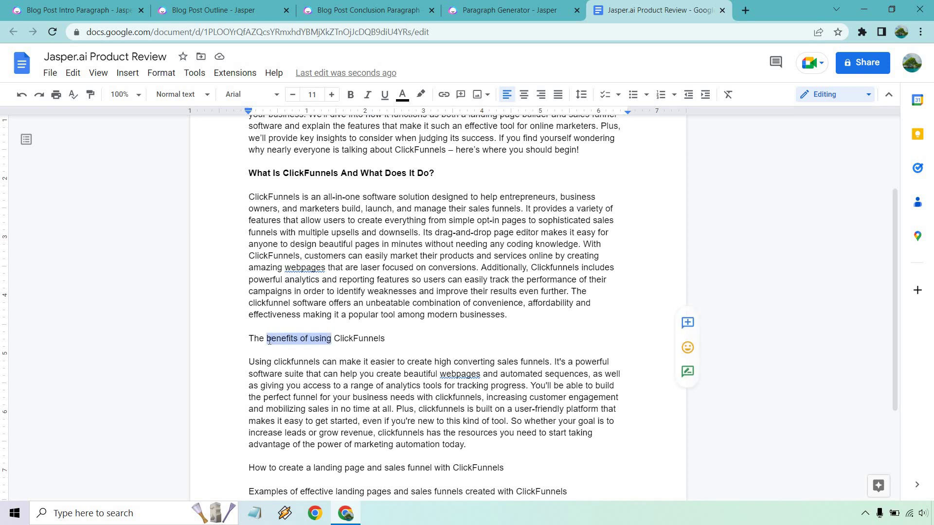
pyautogui.write('Benefits Of Us')
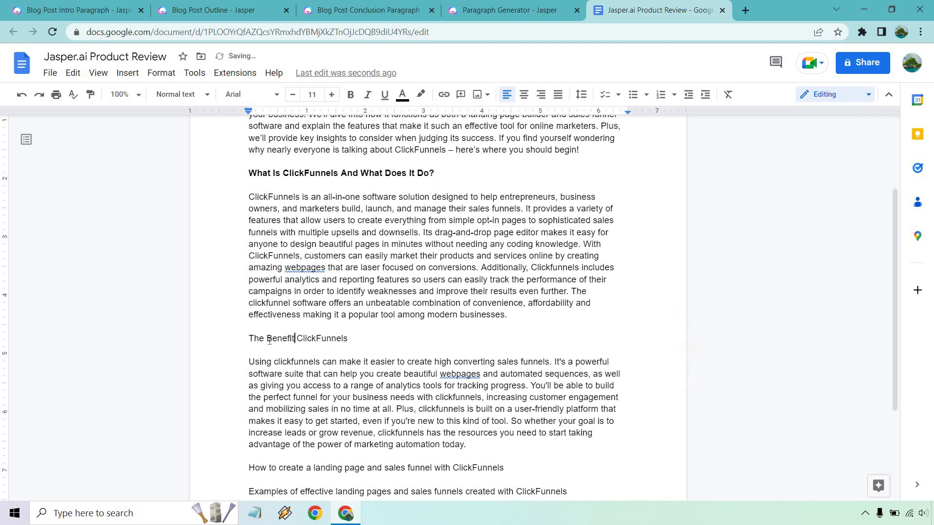
pyautogui.write('ing')
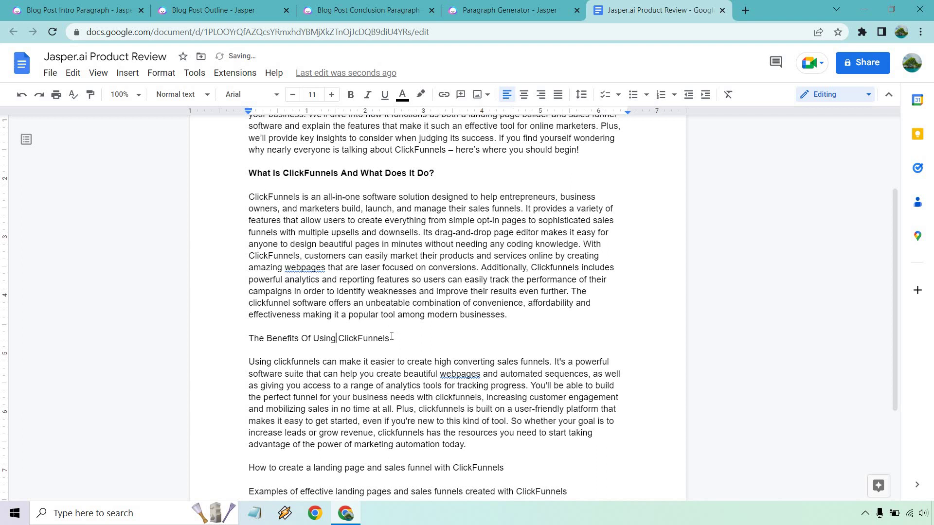
pyautogui.moveTo(393, 337); pyautogui.dragTo(248, 340)
pyautogui.click(350, 94)
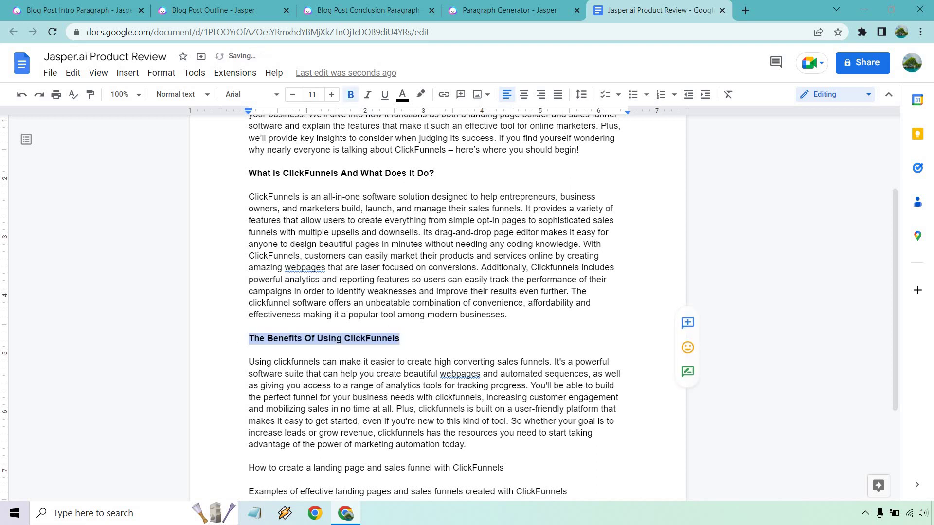
pyautogui.click(488, 244)
pyautogui.scroll(-1, 488, 245)
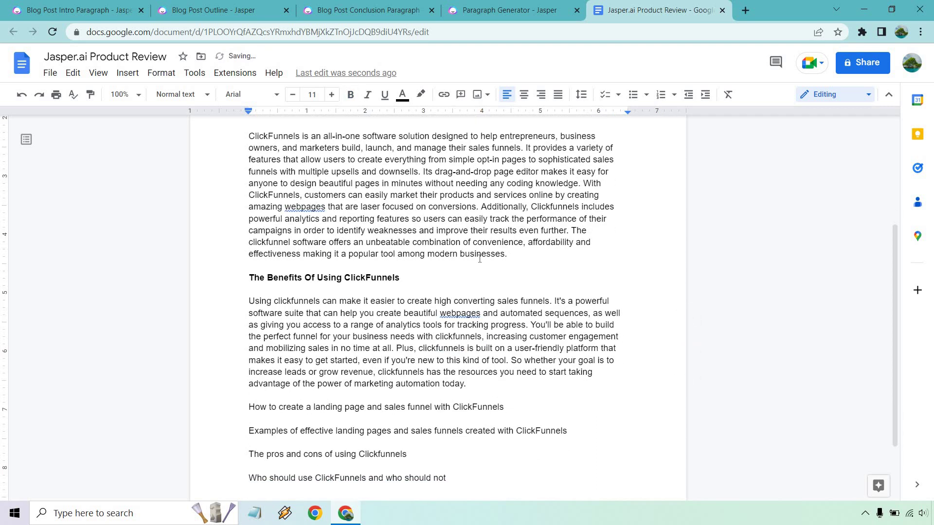
pyautogui.scroll(-2, 480, 259)
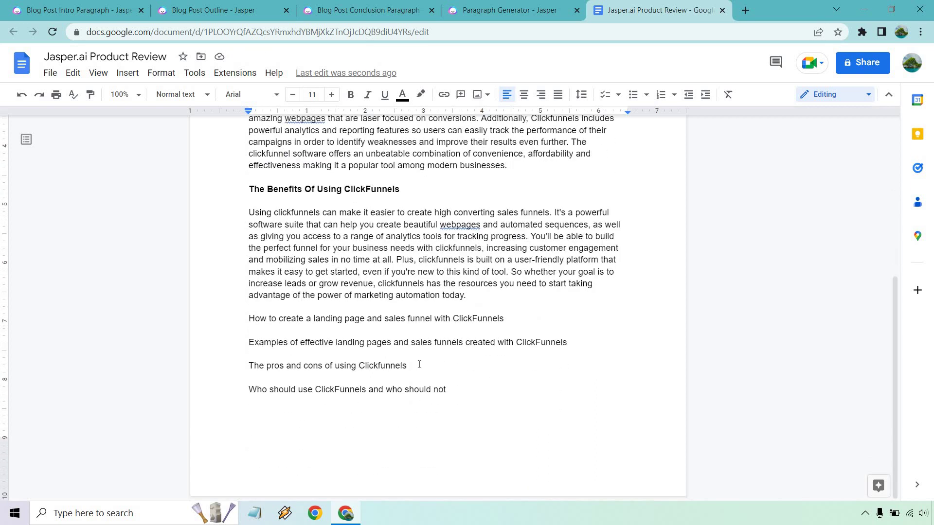
# Step: Remove 'and cons' so the line reads 'The pros of using Clickfunnels software'
pyautogui.moveTo(419, 364); pyautogui.dragTo(250, 364)
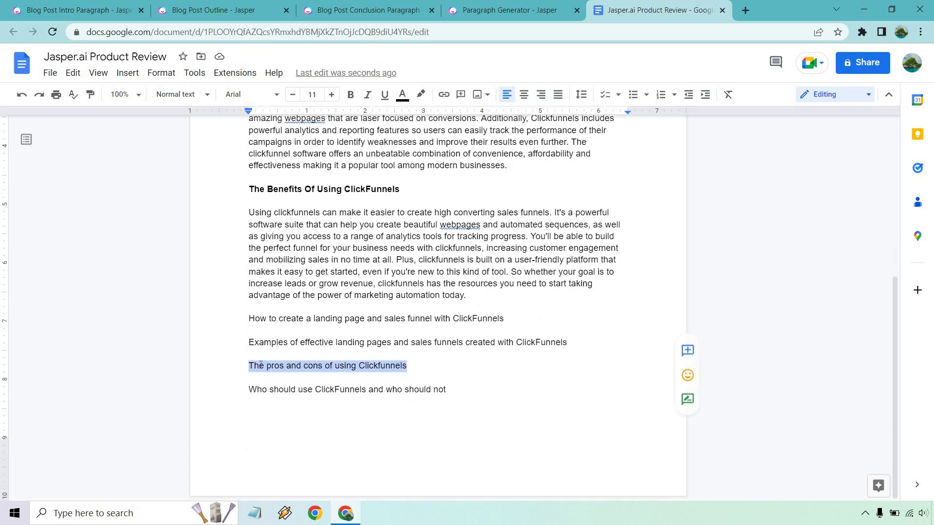
pyautogui.click(288, 368)
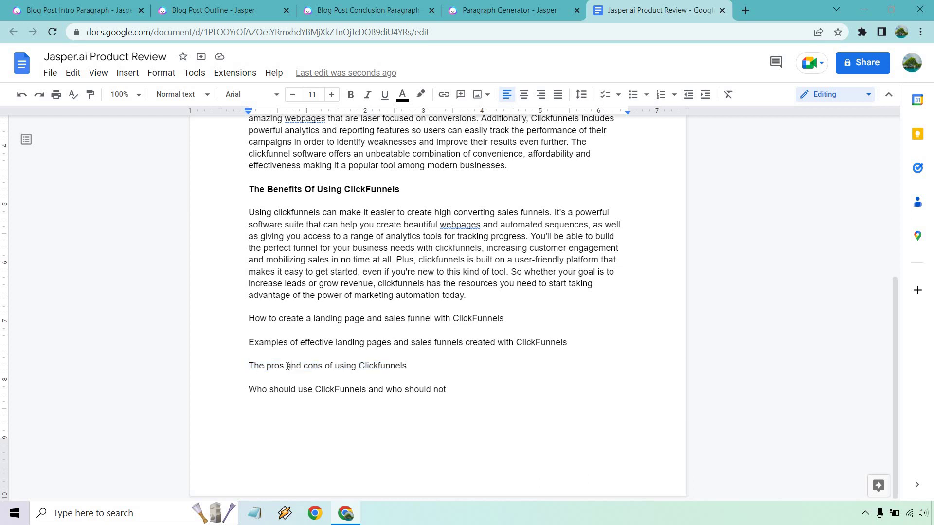
pyautogui.moveTo(287, 366); pyautogui.dragTo(327, 366)
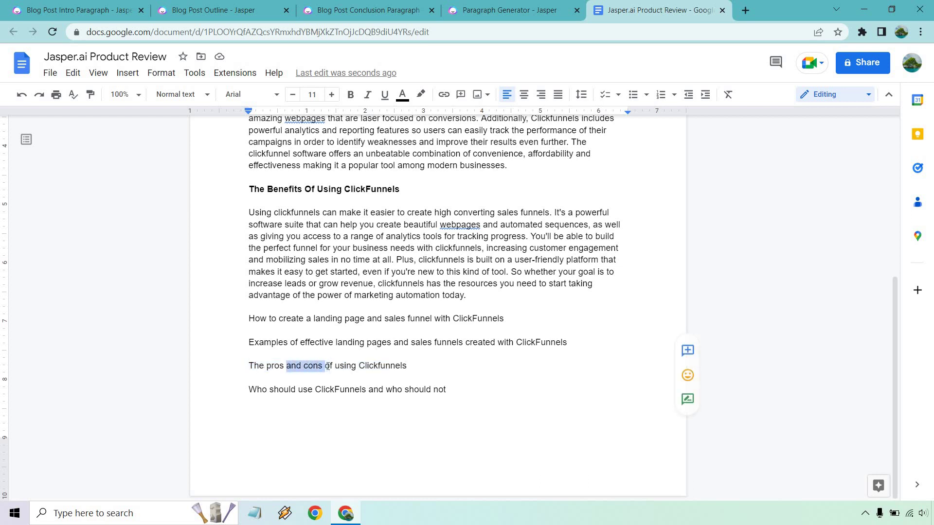
pyautogui.press('BackSpace')
pyautogui.write('software')
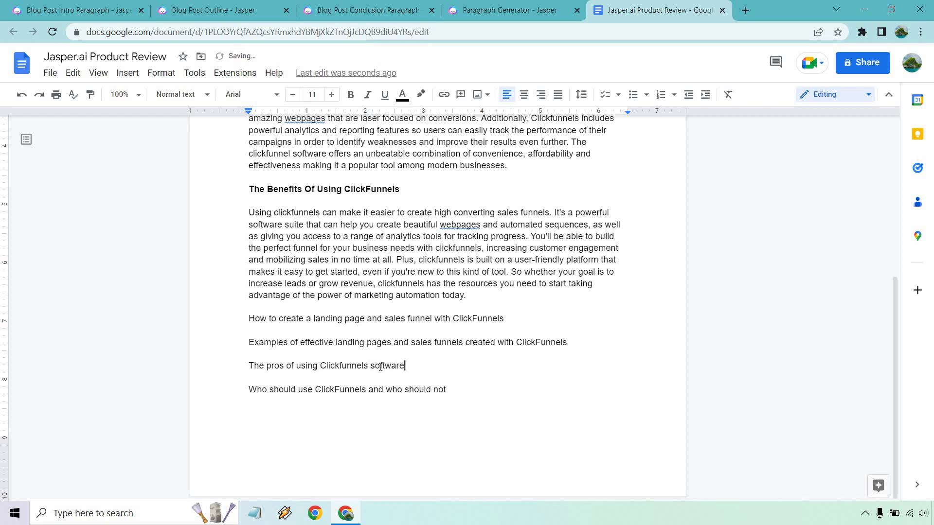
# Step: Duplicate the pros line below it and change 'pros' to 'cons' in the copy
pyautogui.moveTo(407, 367); pyautogui.dragTo(252, 367)
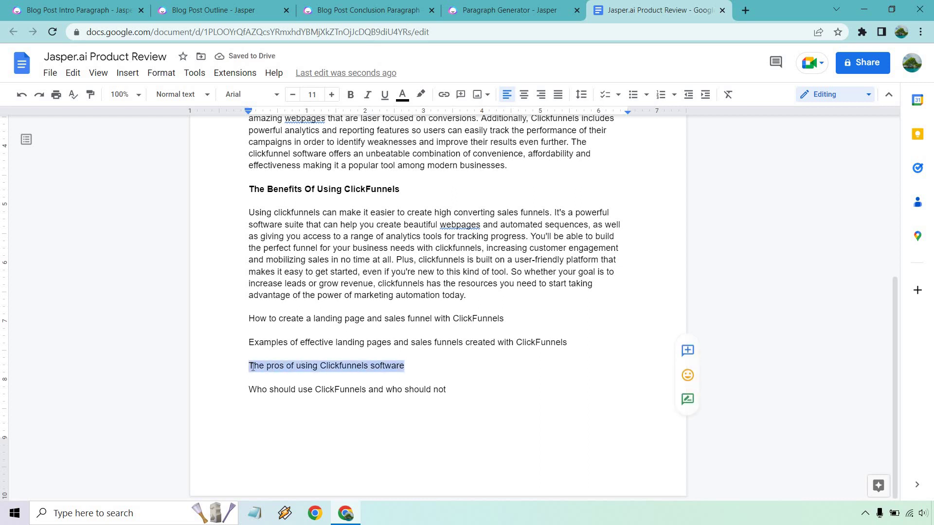
pyautogui.hotkey('ctrl', 'c')
pyautogui.click(414, 365)
pyautogui.press('Return')
pyautogui.hotkey('ctrl', 'v')
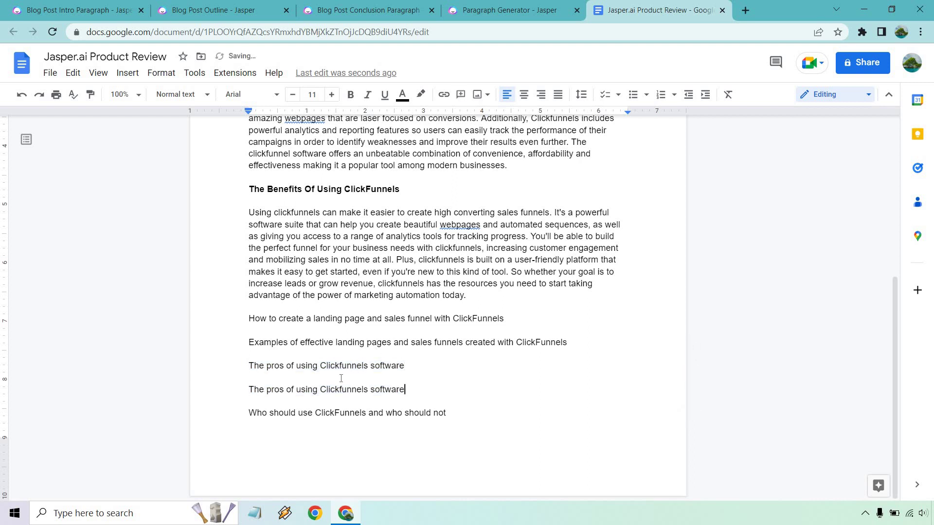
pyautogui.doubleClick(274, 388)
pyautogui.write('cons')
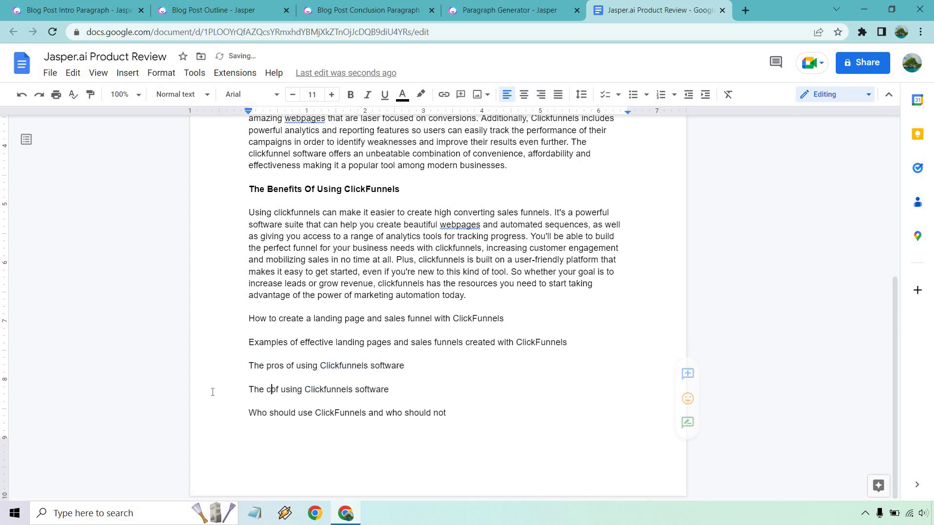
pyautogui.click(509, 10)
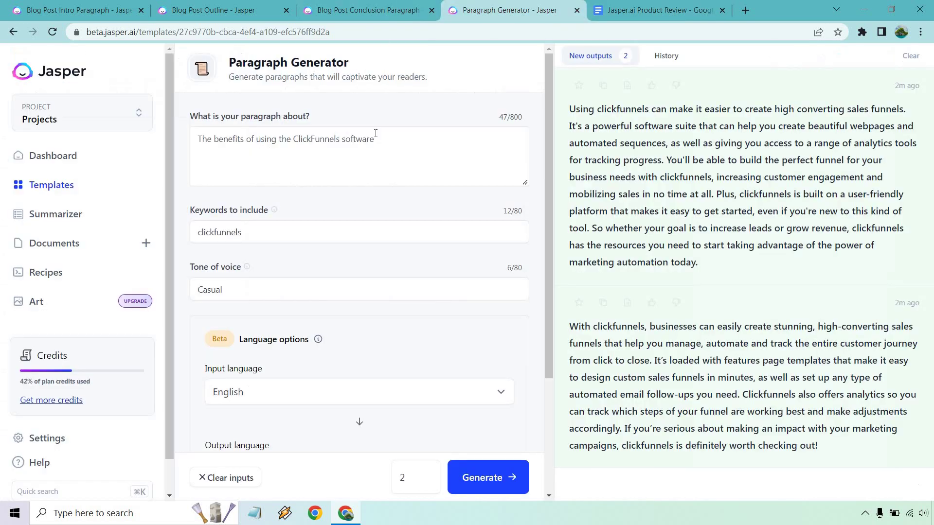
# Step: Make 'The pros of using Clickfunnels software' the Jasper prompt, clear old outputs and generate two paragraphs
pyautogui.click(377, 139)
pyautogui.hotkey('ctrl', 'a')
pyautogui.hotkey('ctrl', 'v')
pyautogui.click(910, 56)
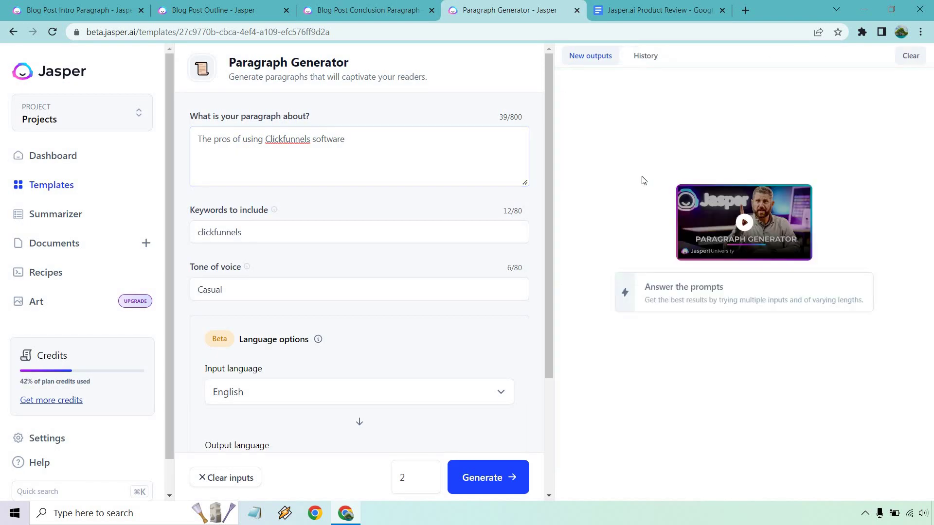
pyautogui.click(487, 469)
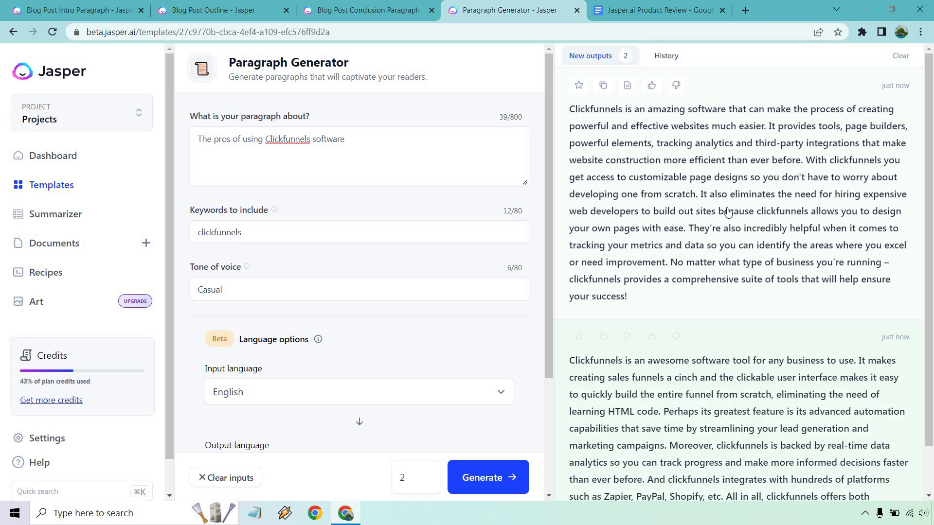
pyautogui.scroll(-1, 728, 211)
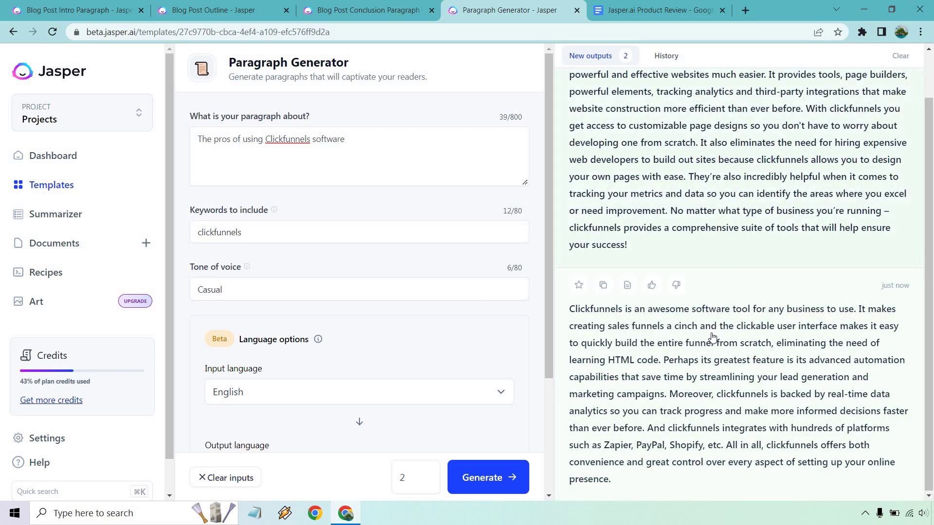
pyautogui.scroll(1, 712, 335)
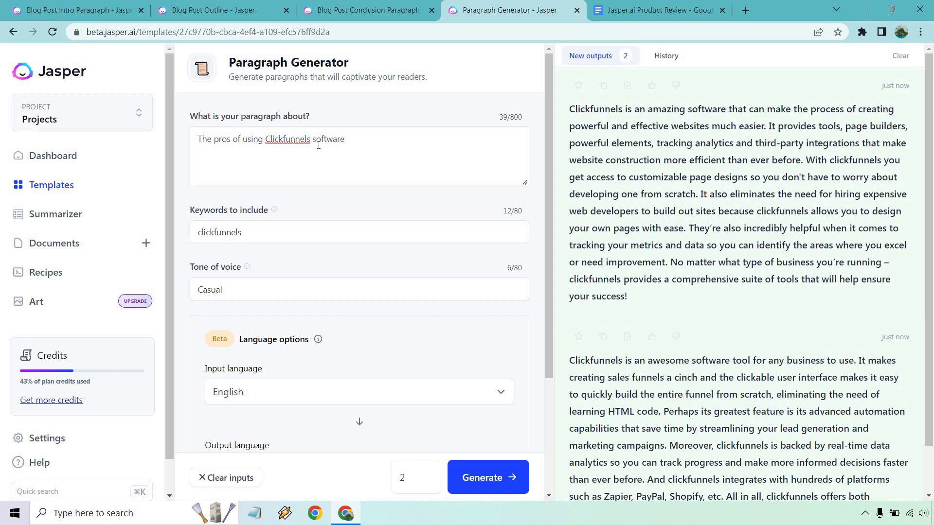
# Step: Set the topic to 'Reasons why you might not want to use ClickFunnels for your business', clear outputs, and generate
pyautogui.moveTo(346, 140); pyautogui.dragTo(341, 77)
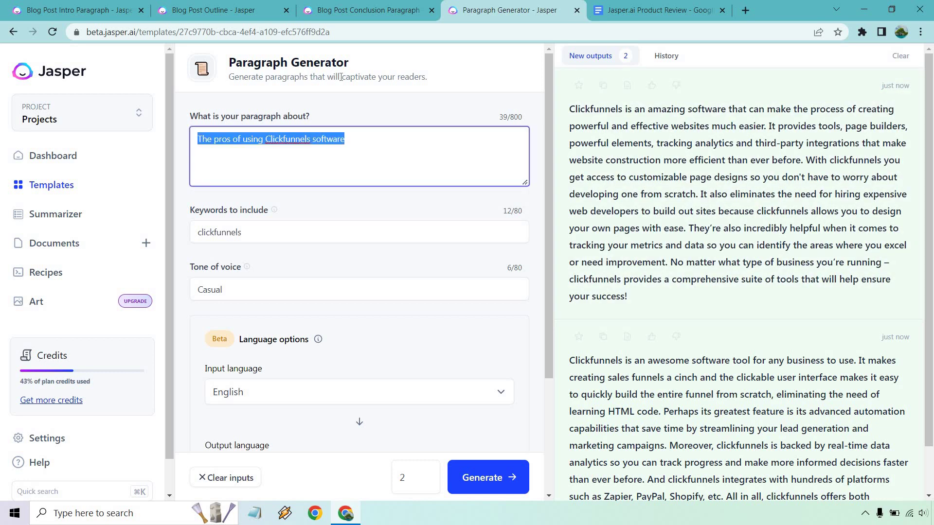
pyautogui.write('Reasons wht')
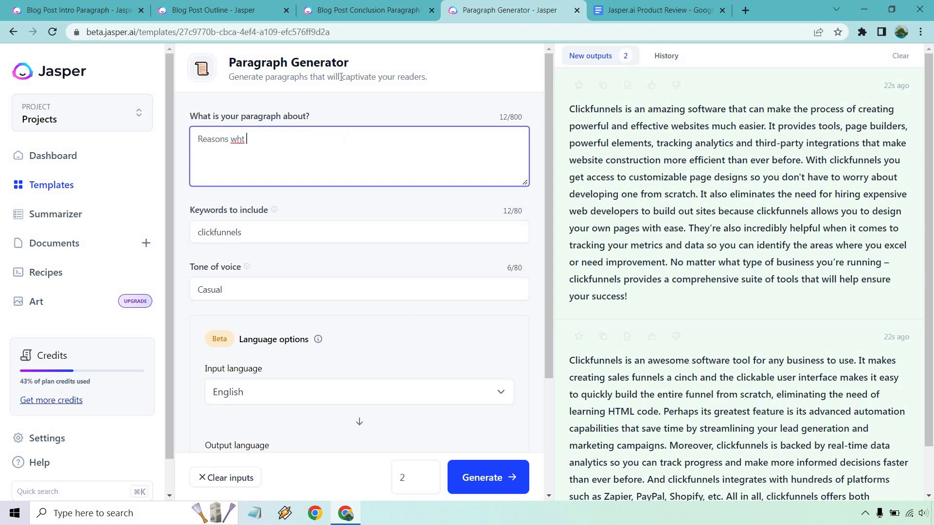
pyautogui.press('BackSpace')
pyautogui.write('y you might not want to use ')
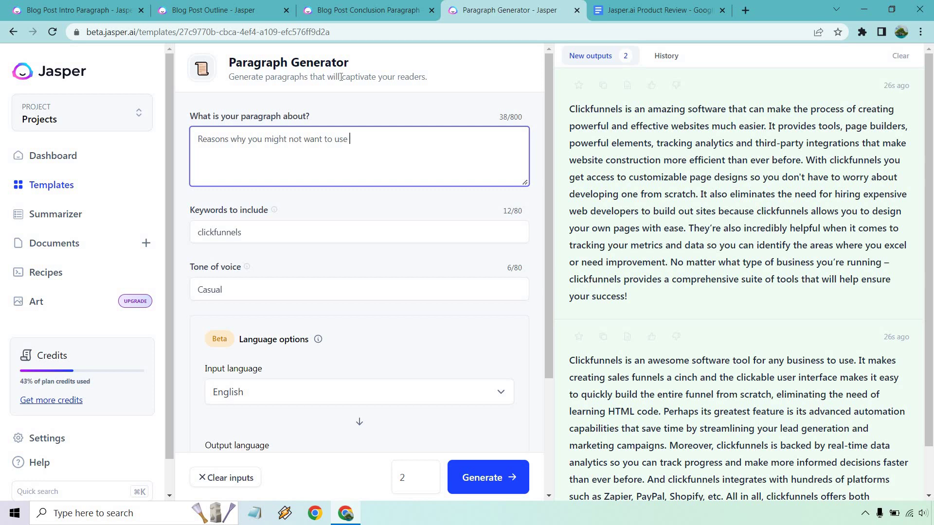
pyautogui.write('ClickFunnels for your business')
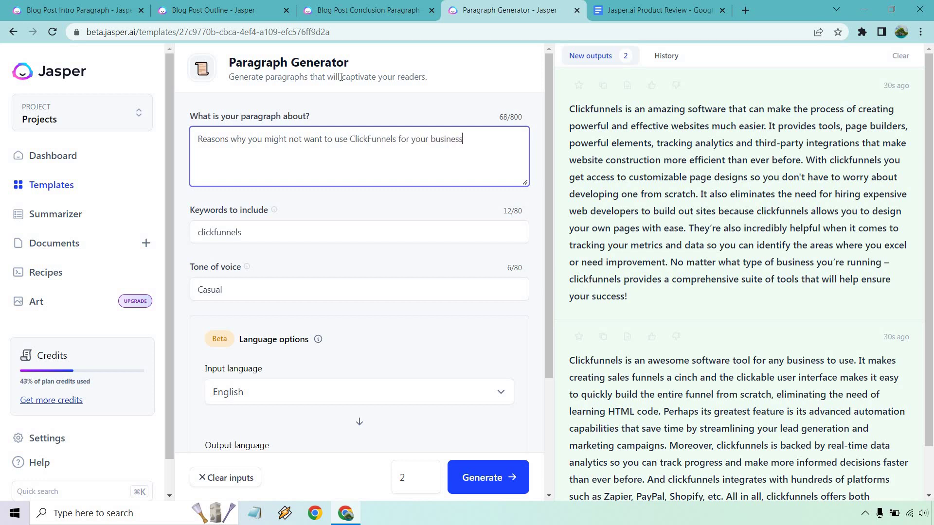
pyautogui.click(899, 57)
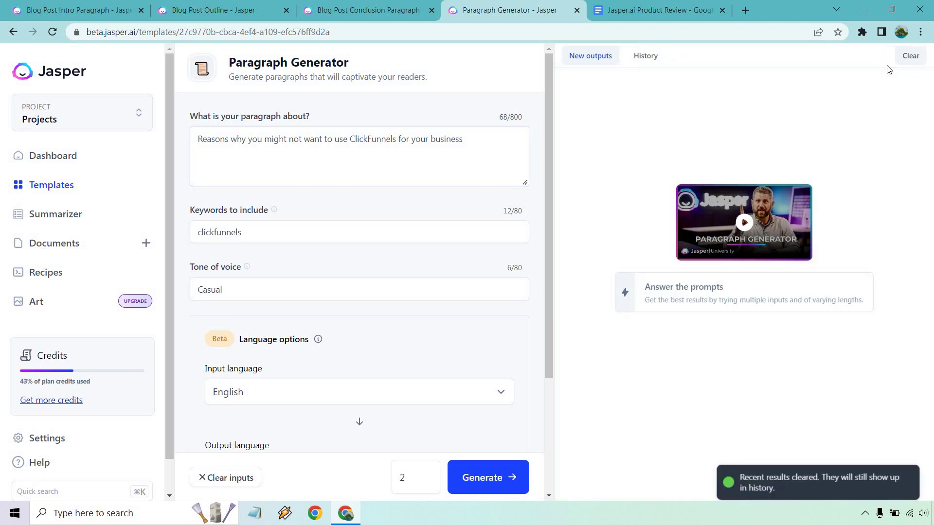
pyautogui.click(489, 140)
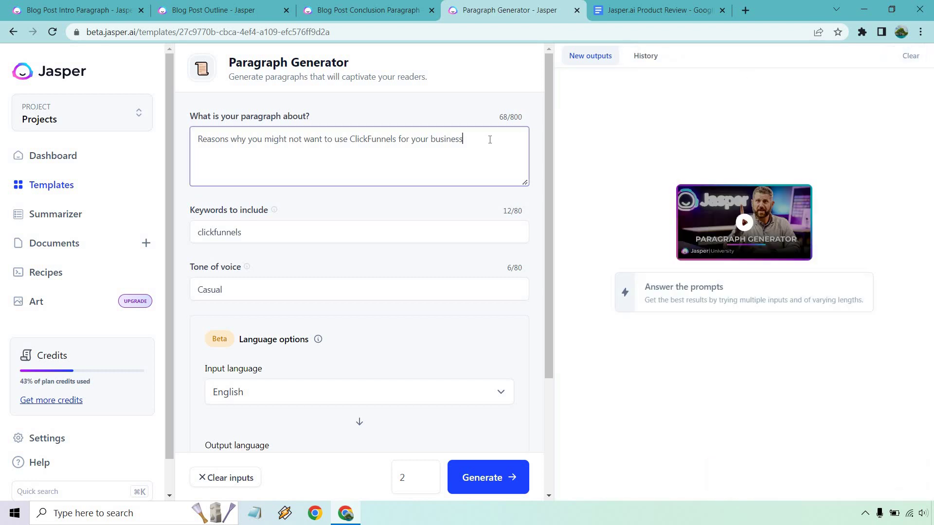
pyautogui.click(479, 473)
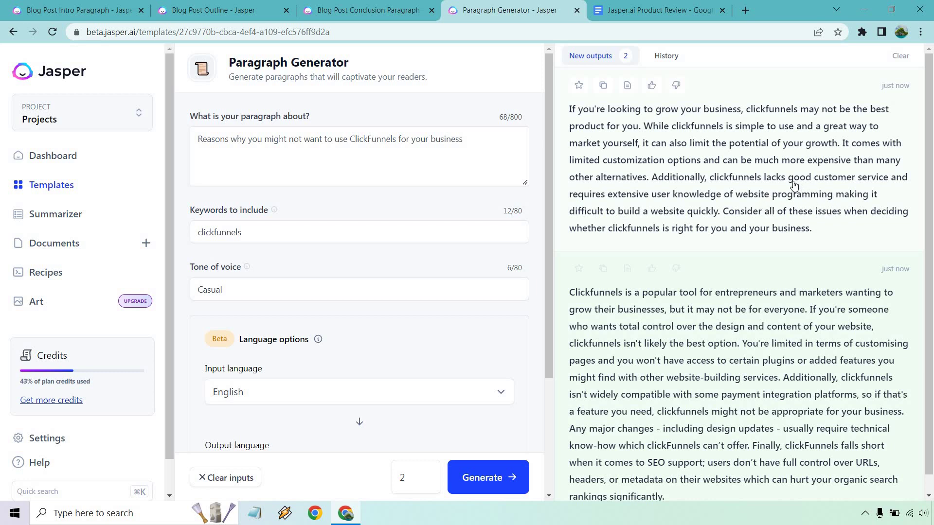
# Step: Paste Jasper's first drawbacks paragraph under the cons heading, replacing 'website programming' with 'landing page software'
pyautogui.click(605, 86)
pyautogui.click(659, 10)
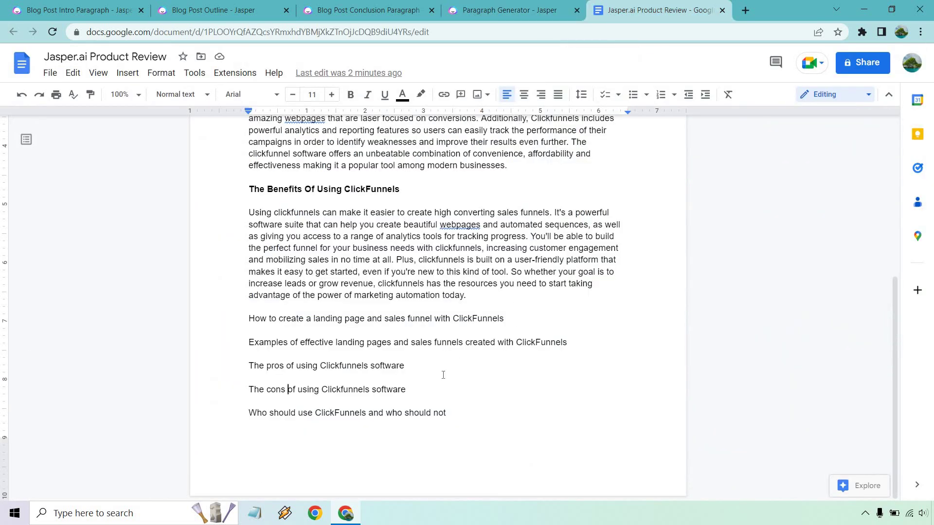
pyautogui.click(440, 390)
pyautogui.press('Return')
pyautogui.press('Return')
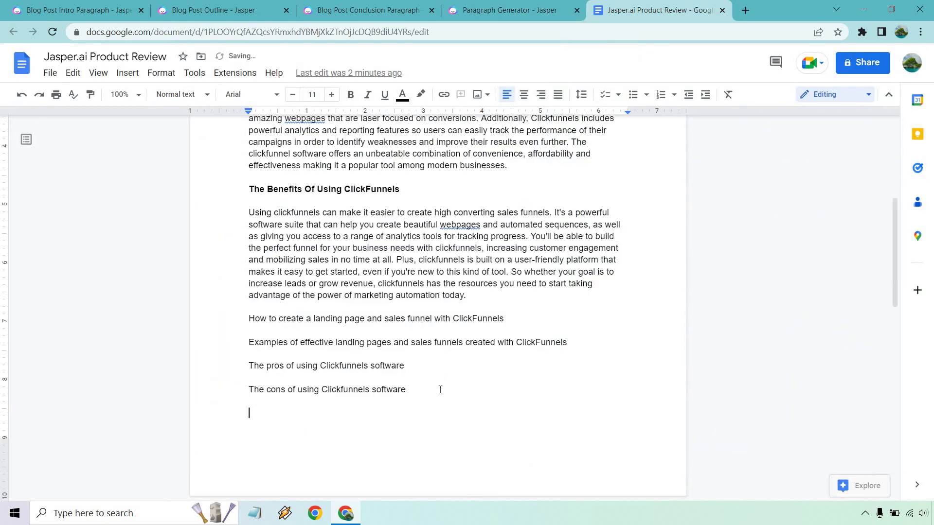
pyautogui.hotkey('ctrl', 'v')
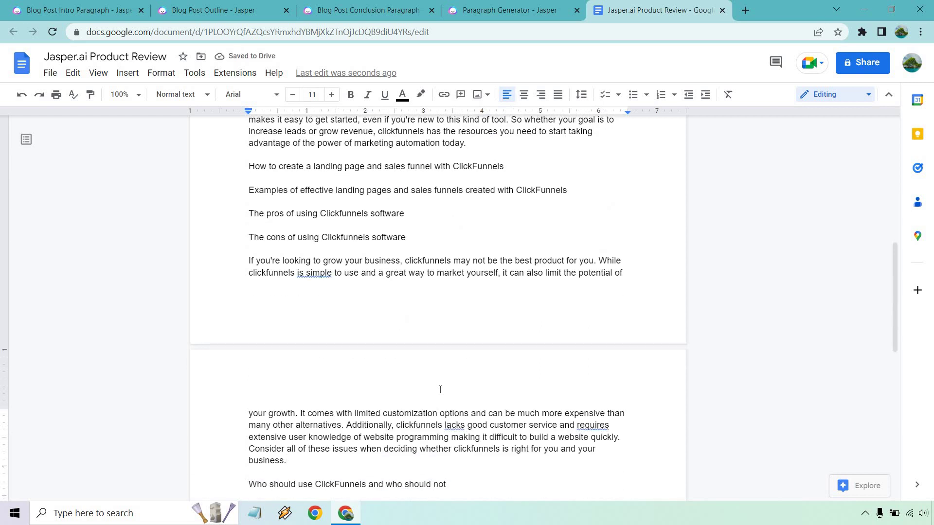
pyautogui.scroll(-2, 440, 389)
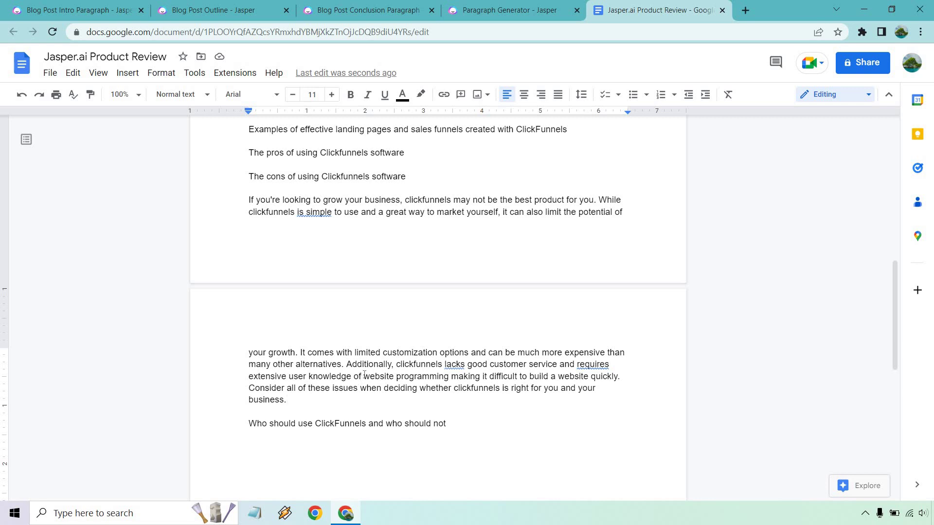
pyautogui.moveTo(364, 377); pyautogui.dragTo(449, 376)
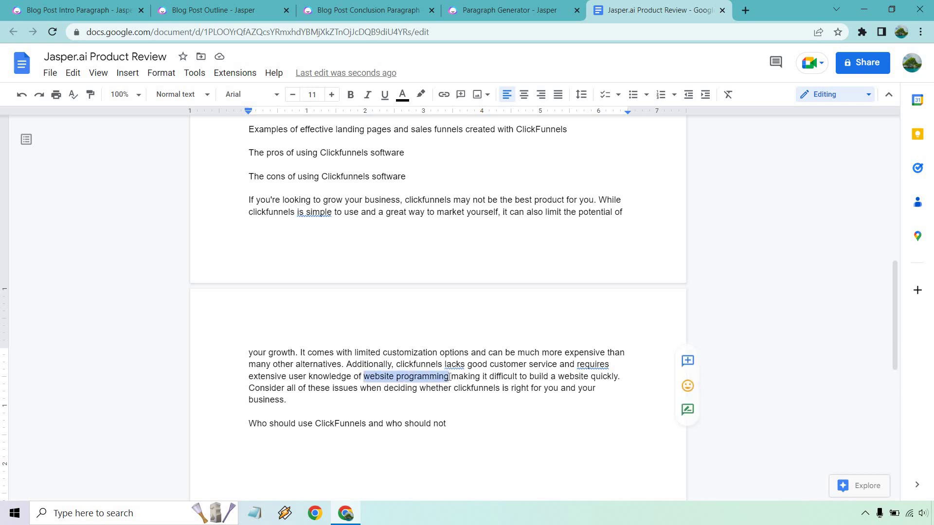
pyautogui.write('landing page so')
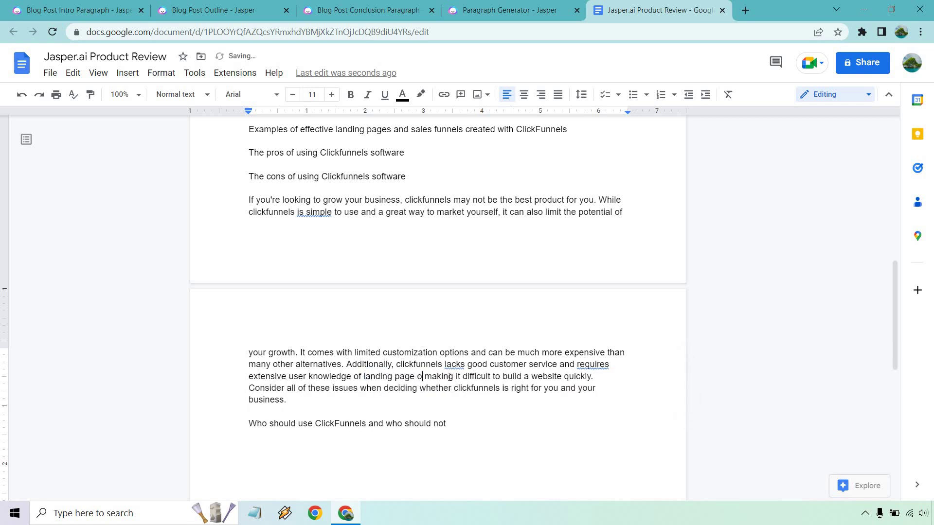
pyautogui.write('ftware')
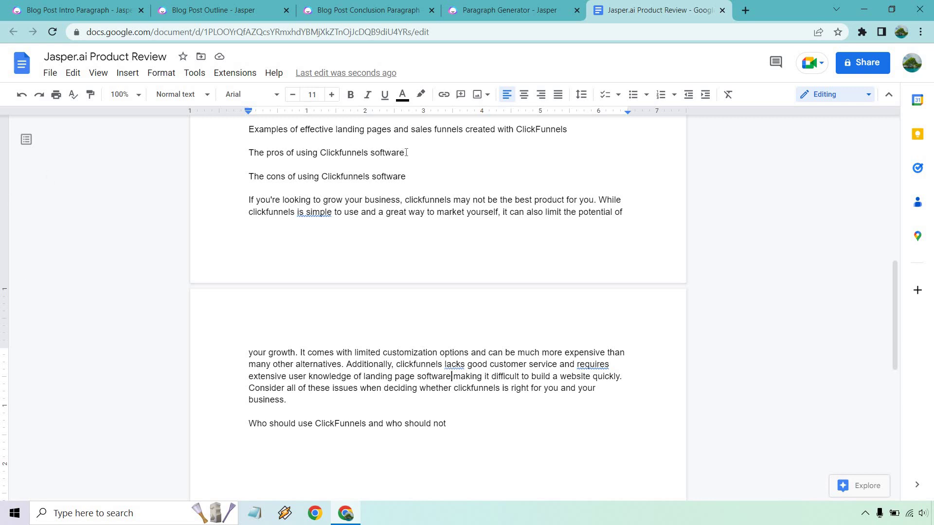
# Step: Copy the pros heading into Jasper's topic box, clear old outputs and generate two new pros paragraphs
pyautogui.moveTo(405, 153); pyautogui.dragTo(242, 150)
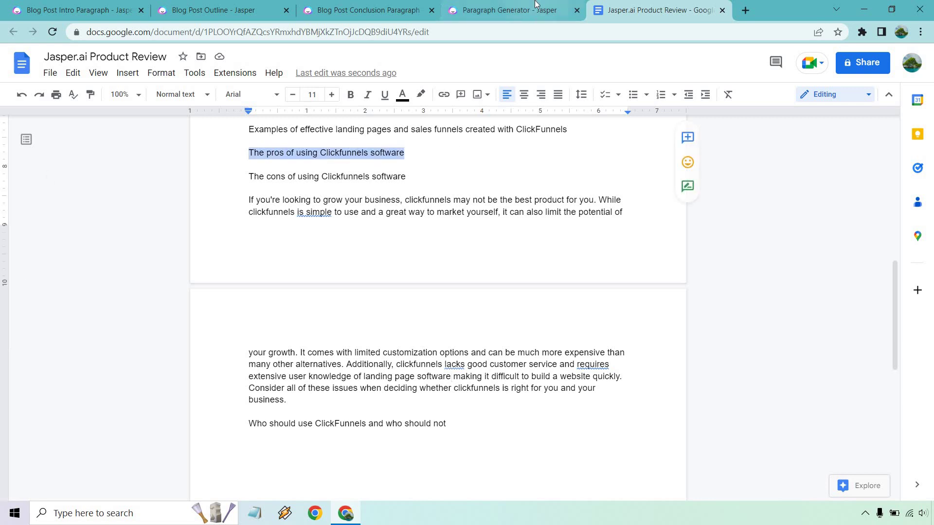
pyautogui.click(509, 10)
pyautogui.click(403, 138)
pyautogui.hotkey('ctrl', 'a')
pyautogui.hotkey('ctrl', 'v')
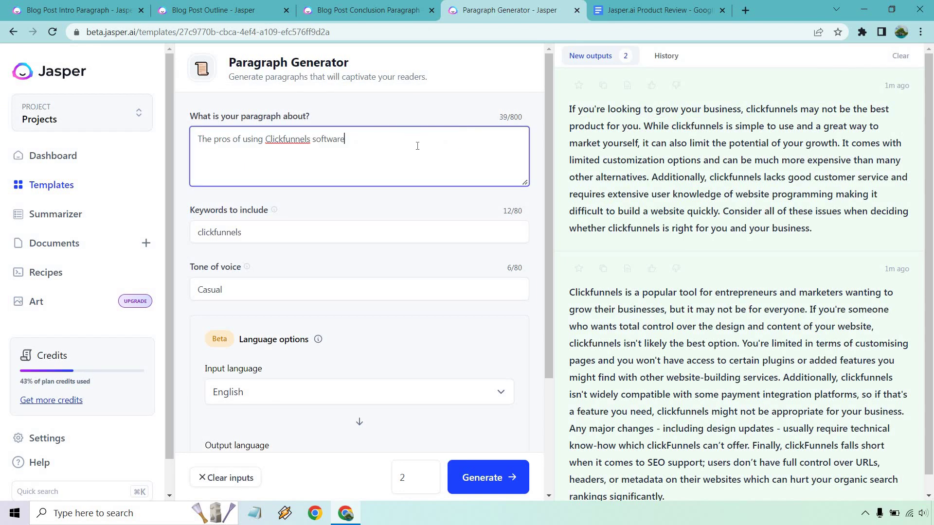
pyautogui.click(900, 55)
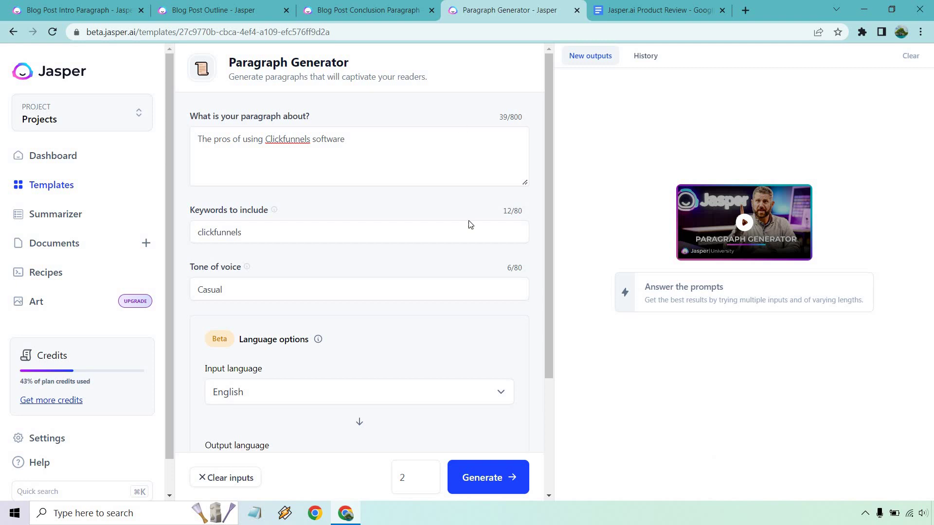
pyautogui.click(500, 470)
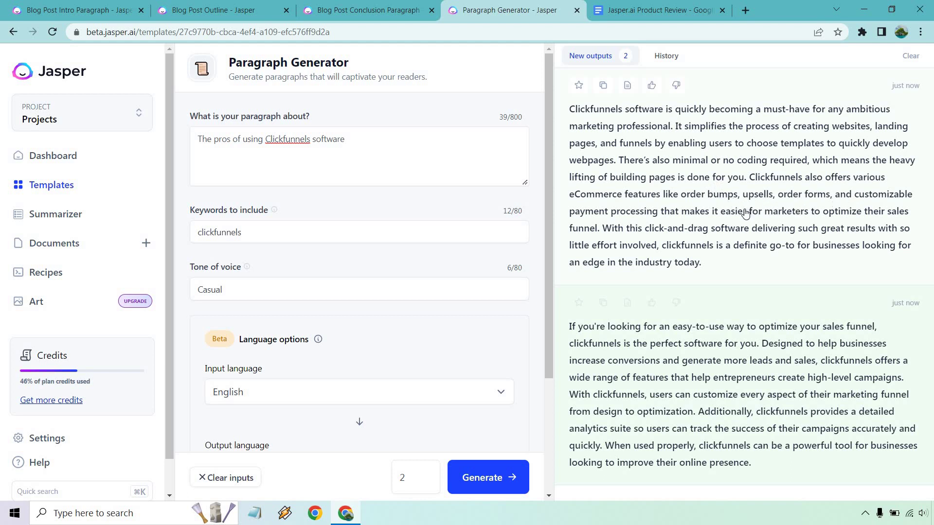
# Step: Paste Jasper's first pros paragraph under the pros heading in the review
pyautogui.click(603, 85)
pyautogui.click(657, 9)
pyautogui.scroll(1, 430, 270)
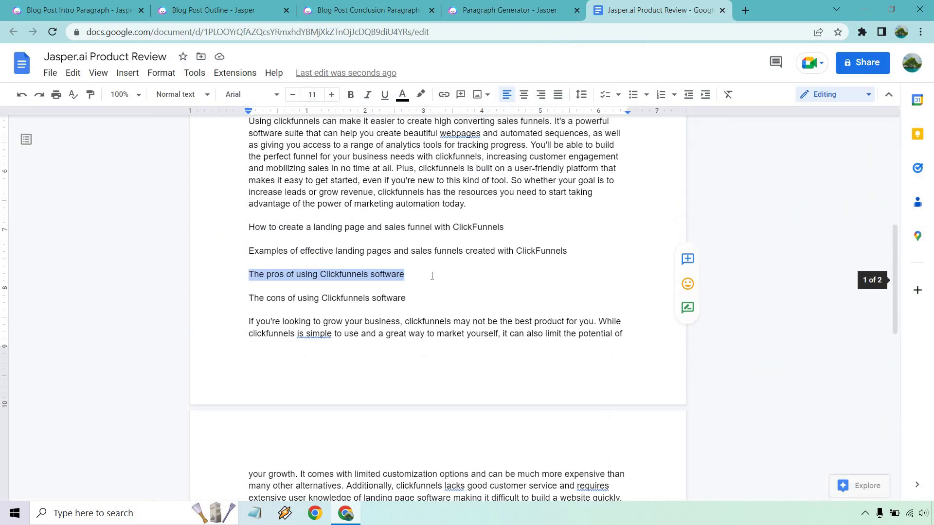
pyautogui.click(432, 276)
pyautogui.press('Return')
pyautogui.press('Return')
pyautogui.hotkey('ctrl', 'v')
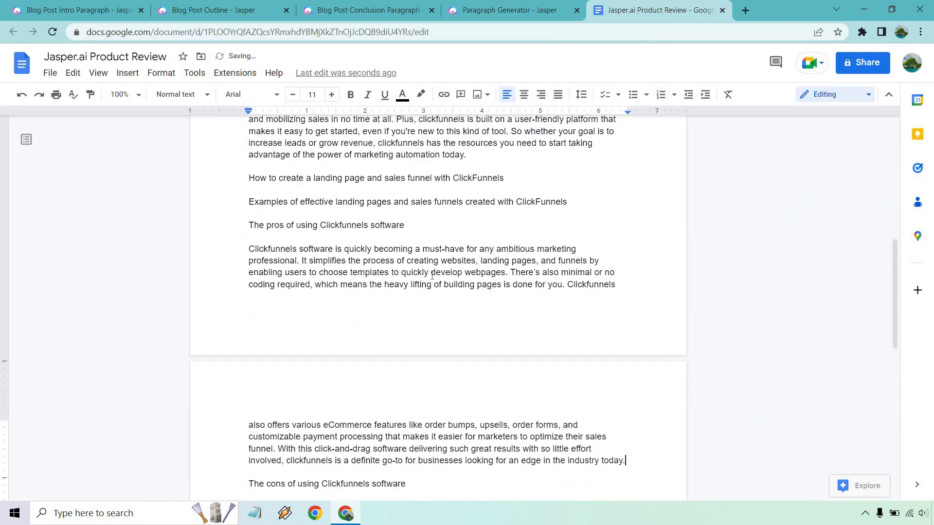
# Step: Make the pros and cons headings bold
pyautogui.tripleClick(404, 225)
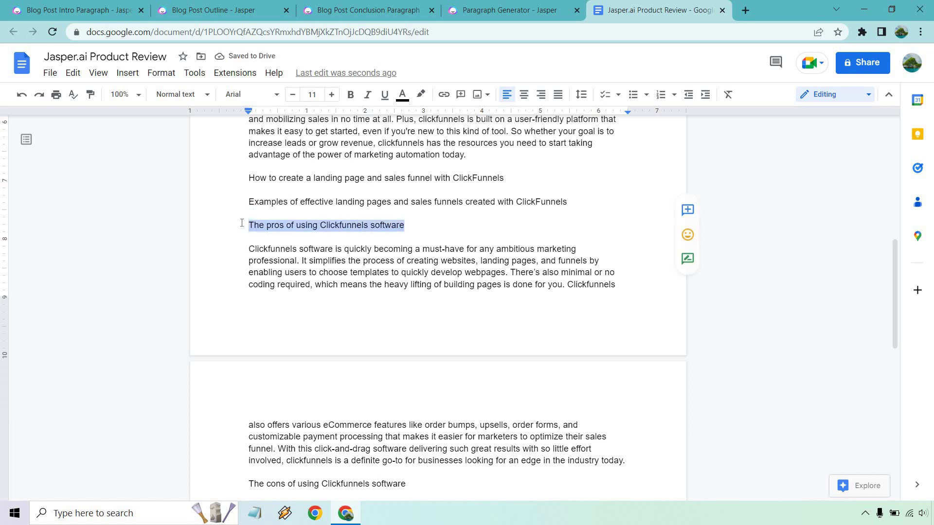
pyautogui.click(359, 96)
pyautogui.scroll(-2, 383, 348)
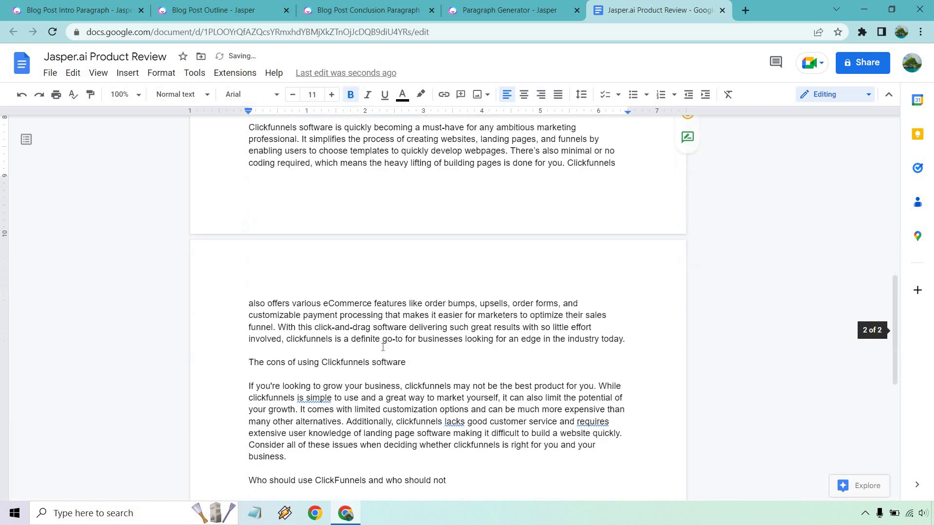
pyautogui.moveTo(412, 362); pyautogui.dragTo(242, 365)
pyautogui.click(350, 95)
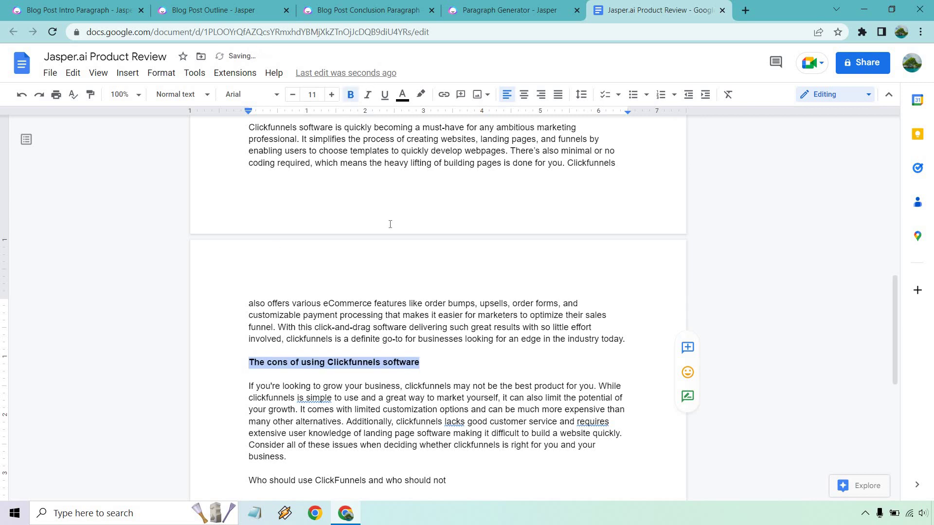
pyautogui.click(464, 344)
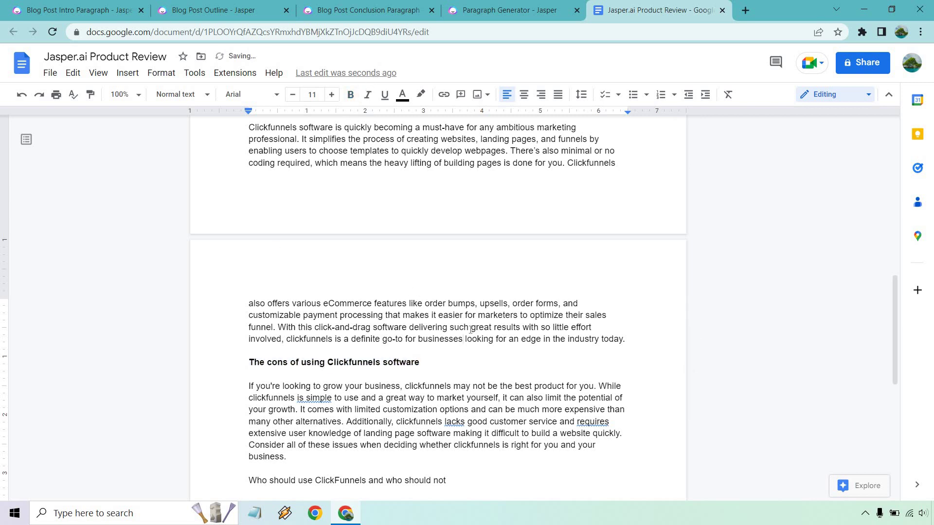
pyautogui.scroll(-1, 471, 329)
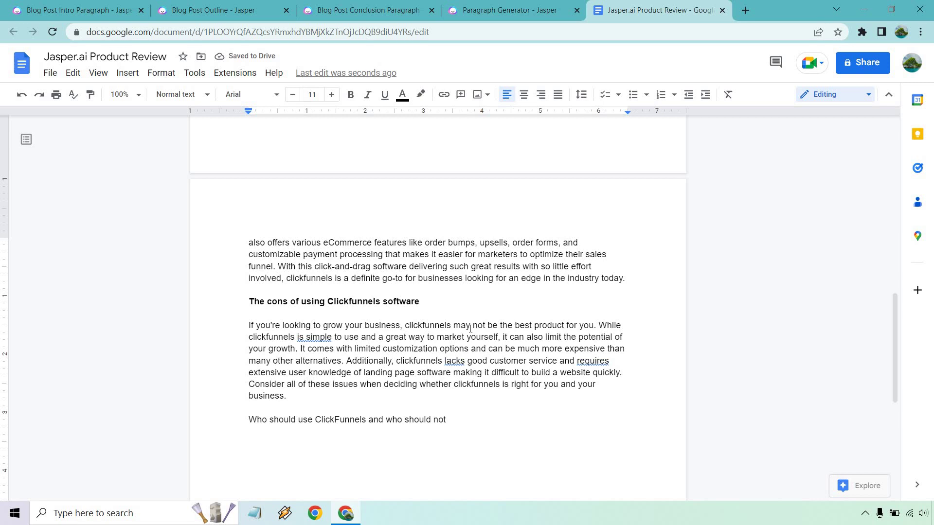
pyautogui.scroll(-2, 470, 329)
pyautogui.moveTo(455, 297); pyautogui.dragTo(239, 298)
# Step: Clear old outputs and set the topic to who should use the ClickFunnels sales funnels software
pyautogui.click(553, 5)
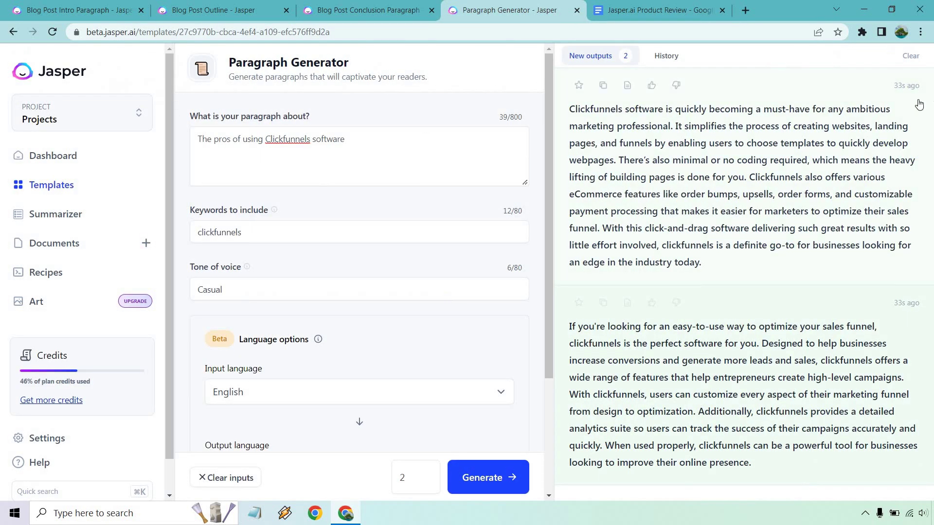
pyautogui.click(910, 56)
pyautogui.click(343, 141)
pyautogui.hotkey('ctrl', 'a')
pyautogui.hotkey('ctrl', 'v')
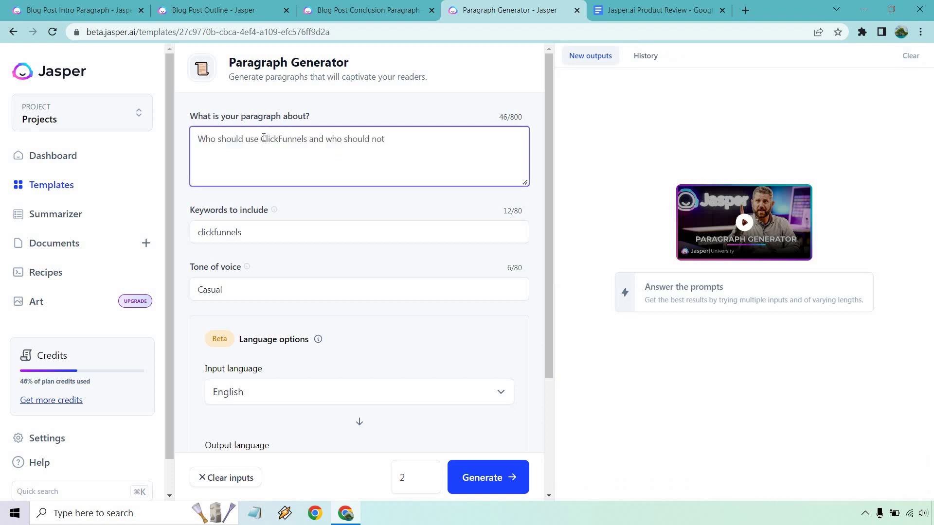
pyautogui.click(261, 139)
pyautogui.write('the')
pyautogui.click(324, 140)
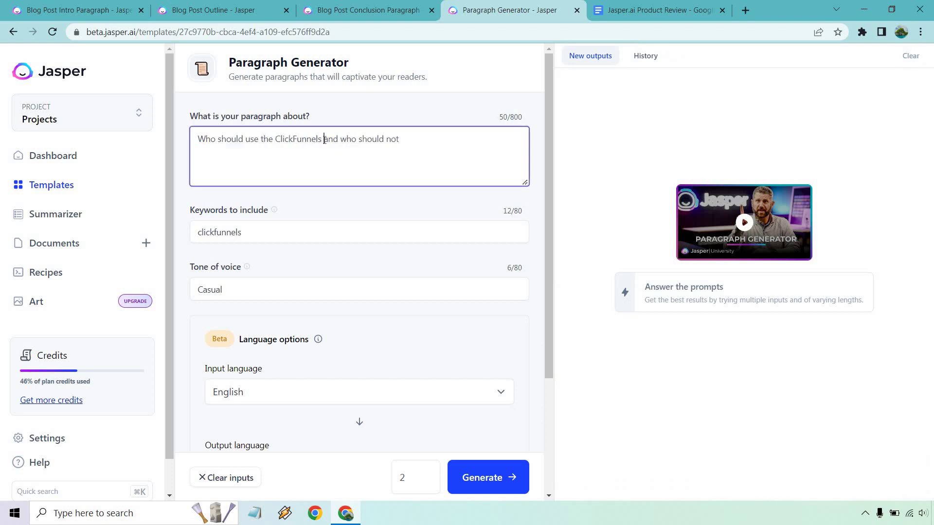
pyautogui.write('to')
pyautogui.write('les funnels soft')
pyautogui.write('ware')
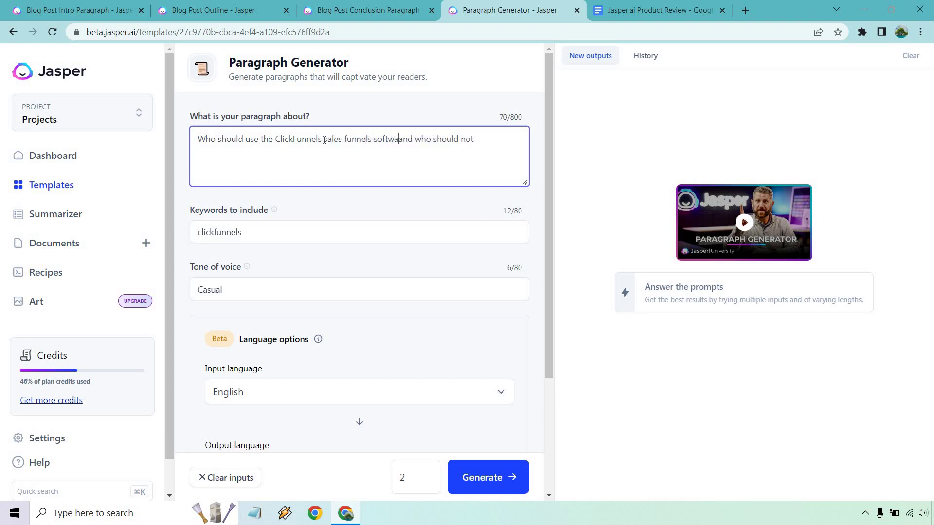
# Step: Generate two paragraphs for the new topic and copy the first one
pyautogui.click(479, 478)
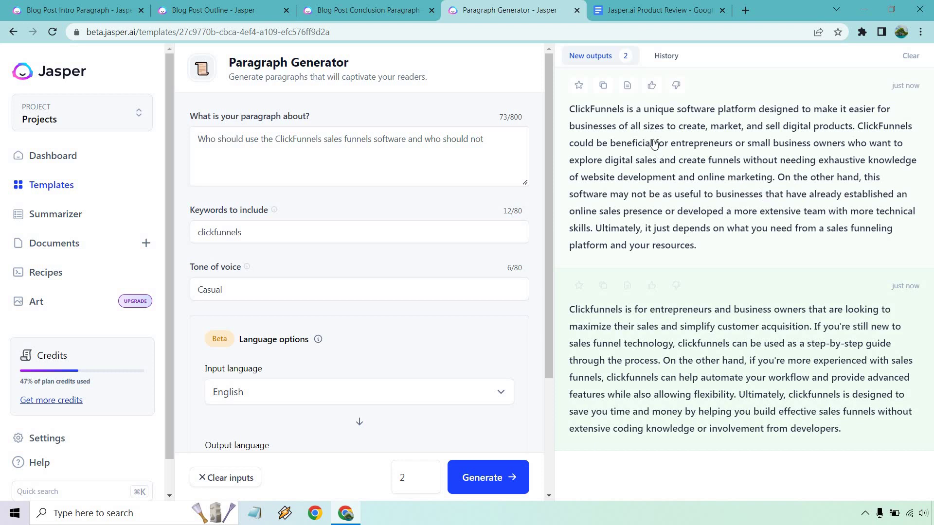
pyautogui.click(603, 85)
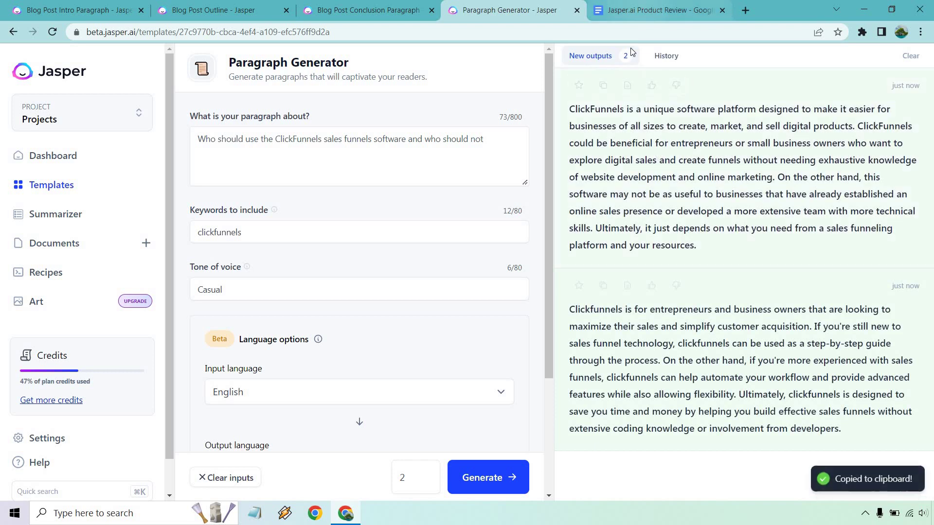
pyautogui.click(651, 9)
# Step: Paste the copied paragraph under 'Who should use ClickFunnels and who should not' and bold that heading
pyautogui.click(488, 298)
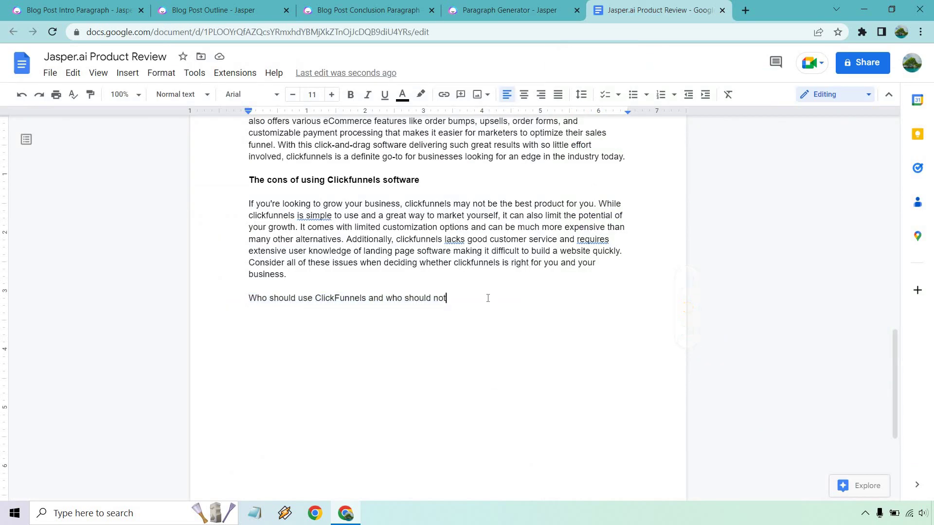
pyautogui.press('Return')
pyautogui.press('Return')
pyautogui.hotkey('ctrl', 'v')
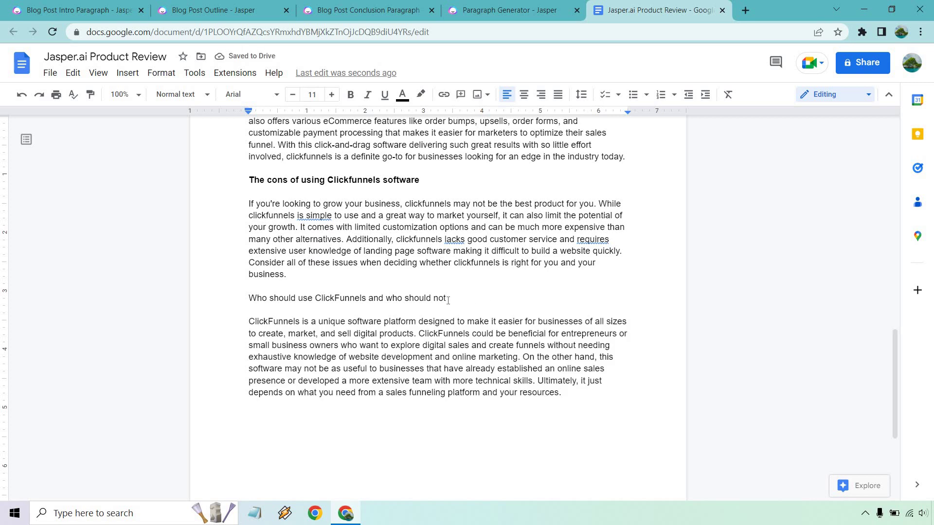
pyautogui.moveTo(446, 298); pyautogui.dragTo(247, 300)
pyautogui.click(351, 94)
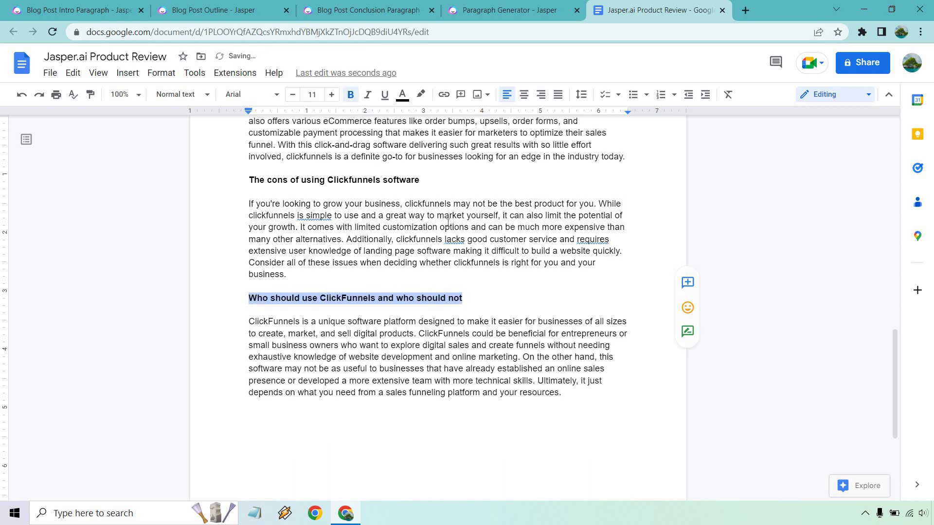
pyautogui.click(515, 227)
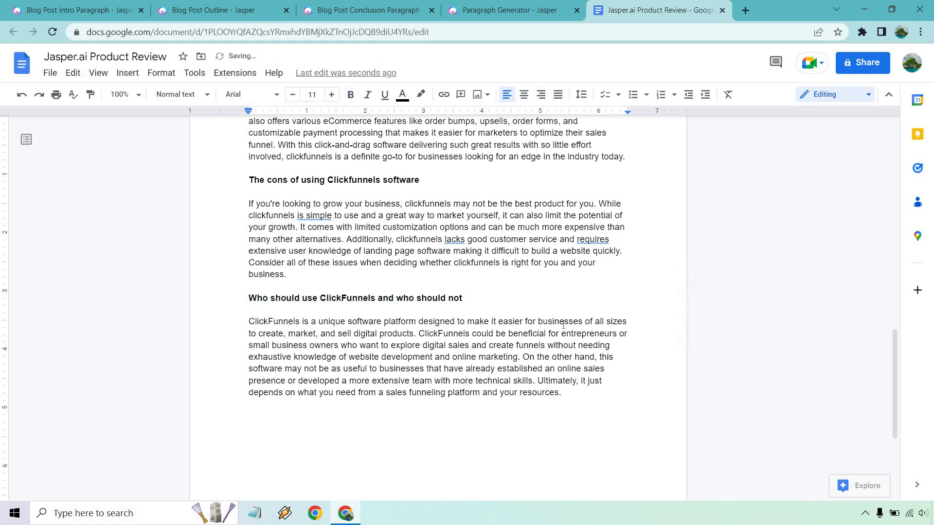
pyautogui.scroll(3, 563, 325)
pyautogui.scroll(-2, 563, 325)
# Step: Enter the free ClickFunnels trial call to action in the Conclusion template, generate the conclusion and copy it
pyautogui.click(368, 10)
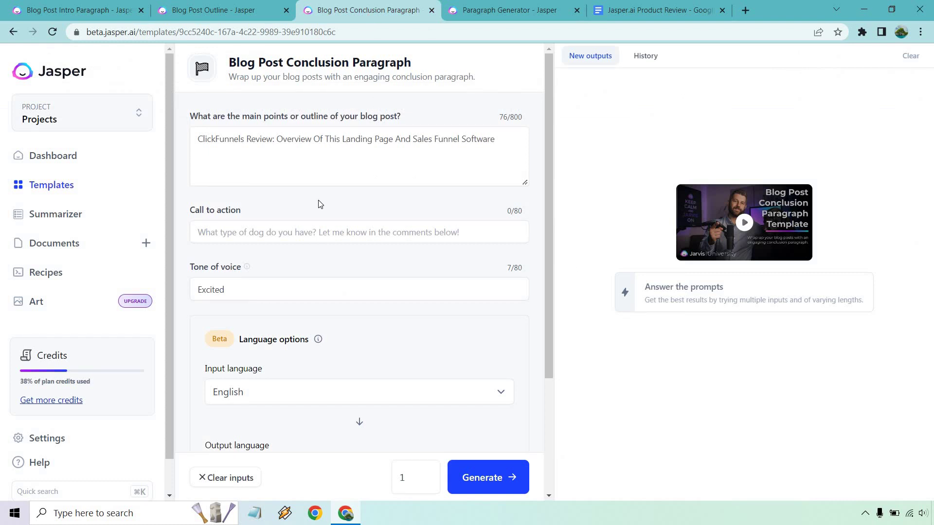
pyautogui.click(312, 232)
pyautogui.hotkey('ctrl', 'v')
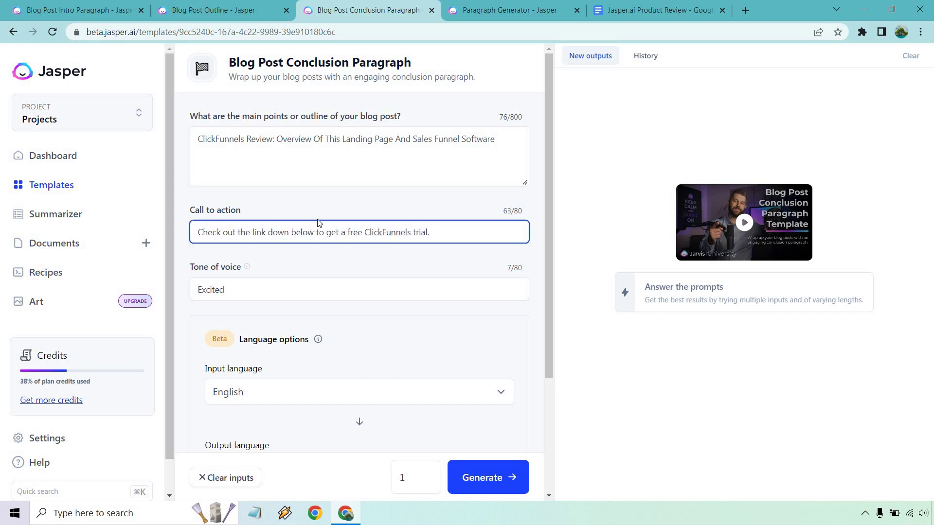
pyautogui.click(320, 166)
pyautogui.click(490, 471)
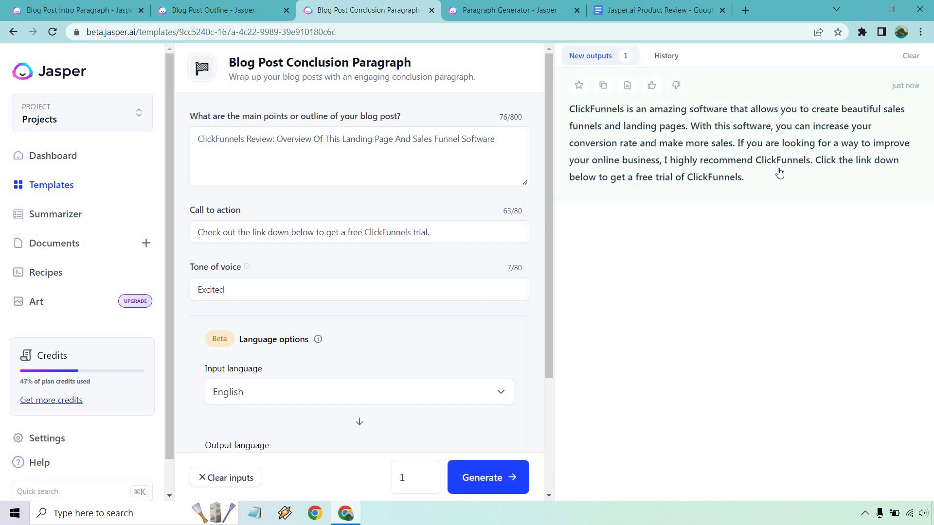
pyautogui.click(603, 85)
pyautogui.click(634, 6)
pyautogui.scroll(-5, 608, 195)
# Step: Paste the Jasper conclusion paragraph at the end of the review
pyautogui.click(608, 195)
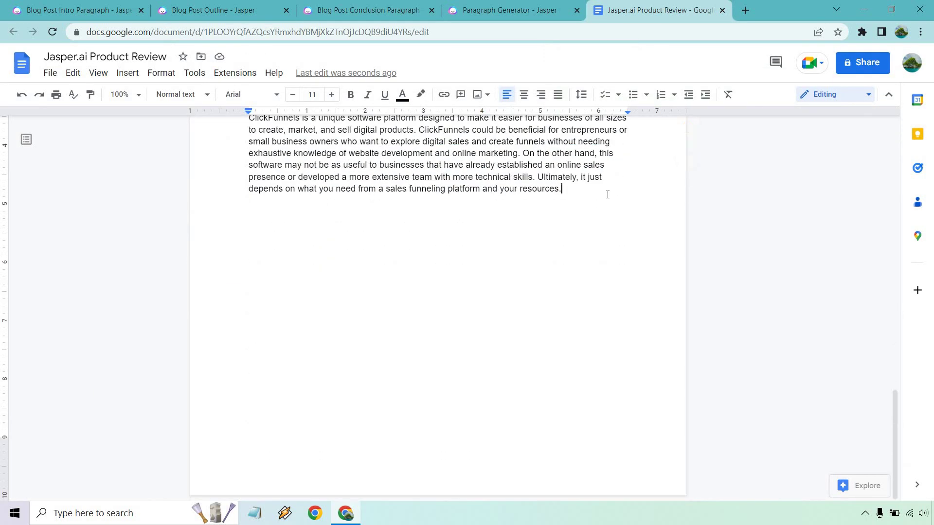
pyautogui.press('Return')
pyautogui.press('Return')
pyautogui.hotkey('ctrl', 'v')
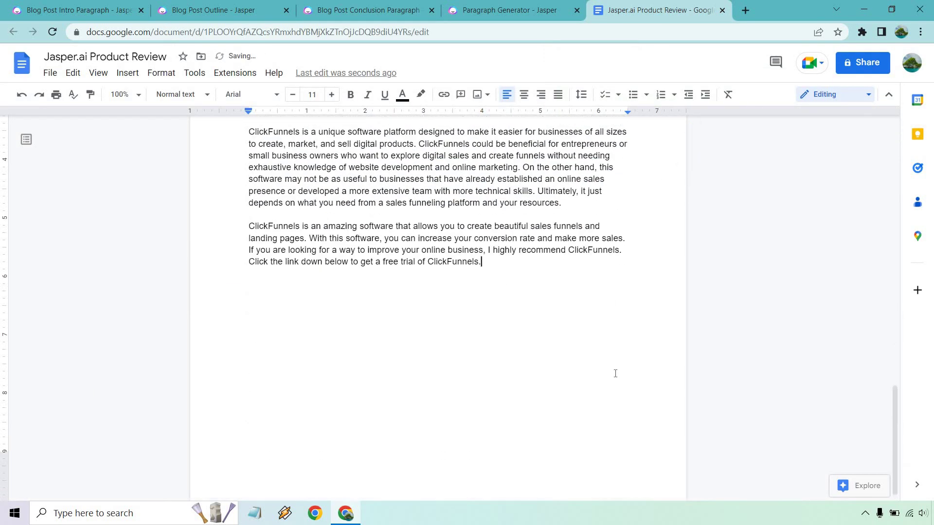
# Step: Delete the leftover 'How to create' and 'Examples' outline lines
pyautogui.scroll(5, 615, 374)
pyautogui.scroll(5, 610, 365)
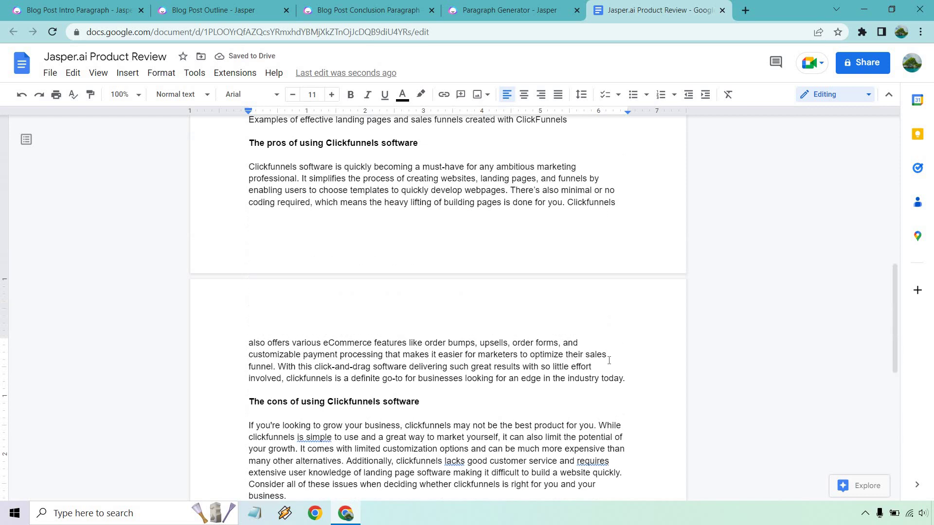
pyautogui.scroll(15, 609, 361)
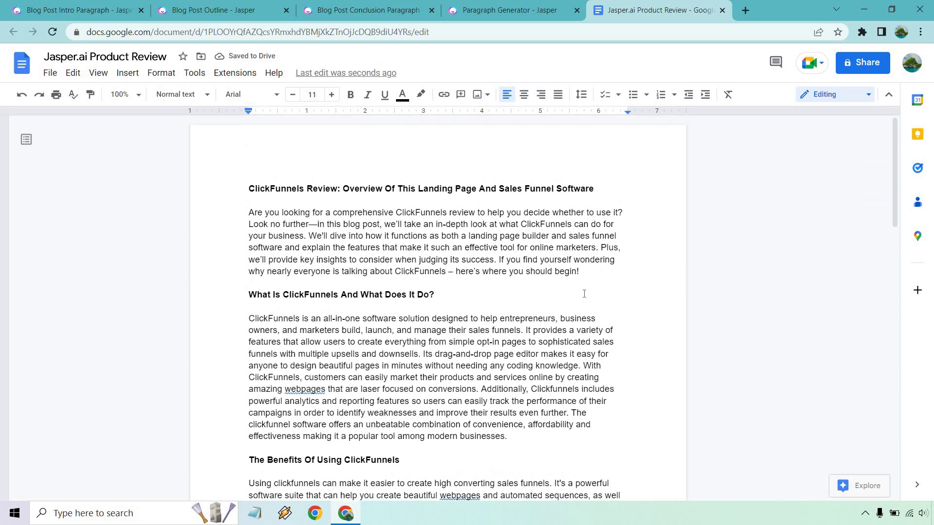
pyautogui.scroll(-8, 584, 293)
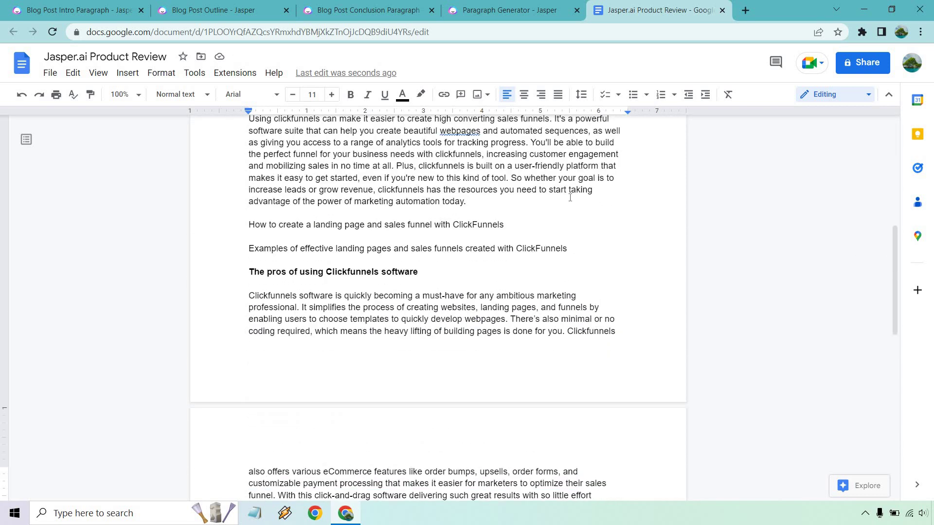
pyautogui.moveTo(575, 246); pyautogui.dragTo(248, 223)
pyautogui.press('BackSpace')
pyautogui.press('BackSpace')
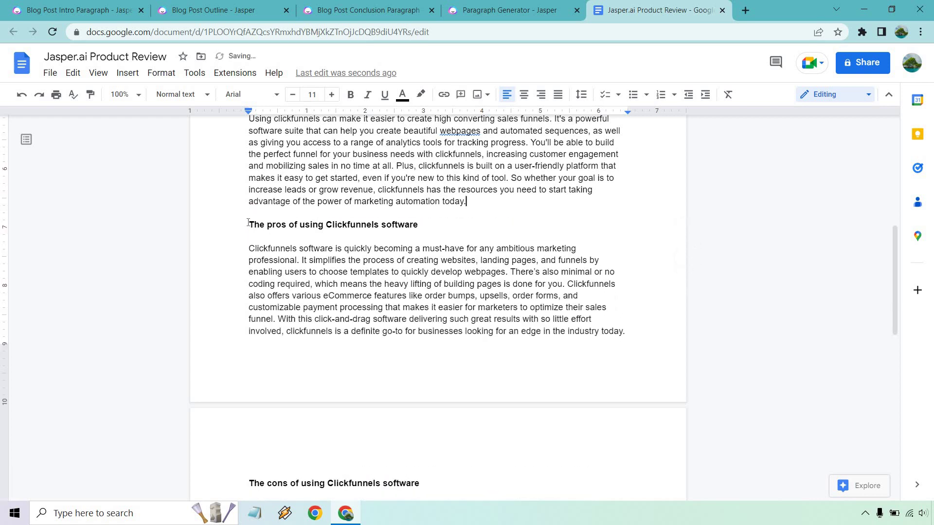
pyautogui.scroll(-5, 451, 265)
pyautogui.scroll(20, 556, 304)
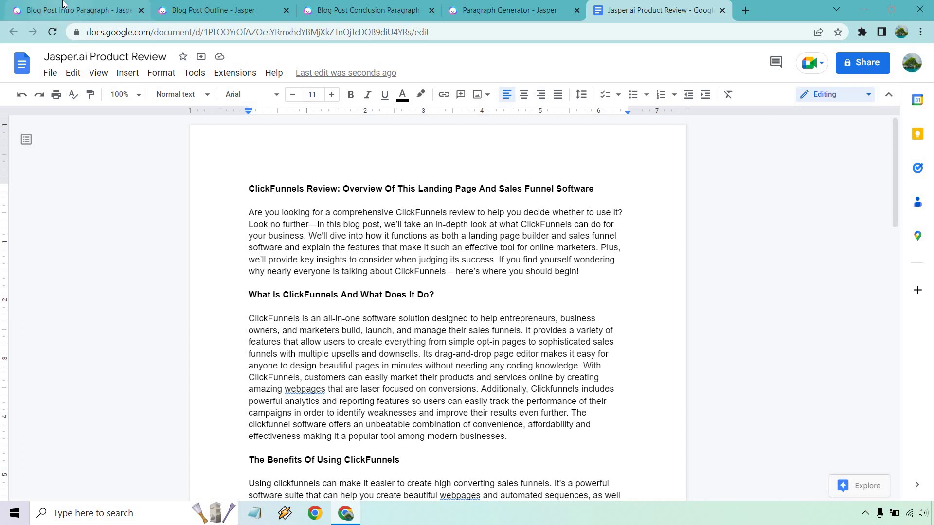
pyautogui.click(78, 9)
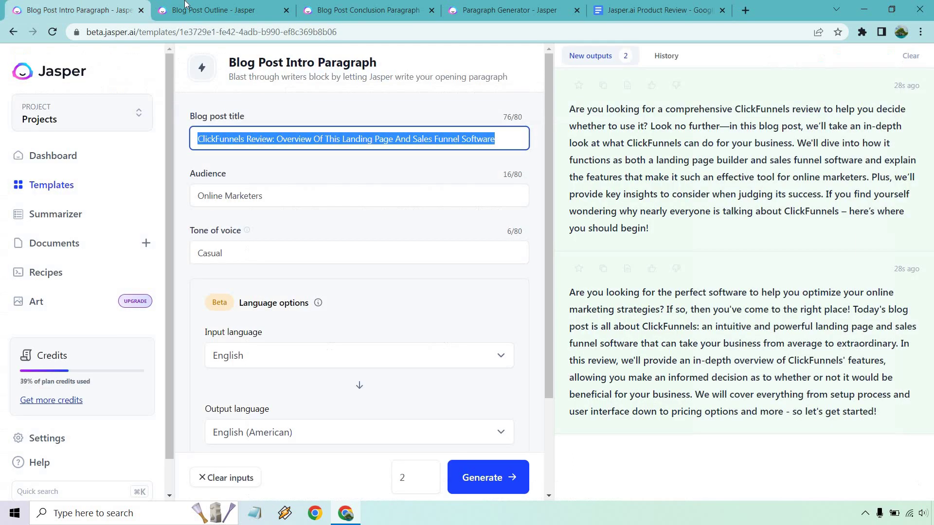
pyautogui.click(219, 10)
pyautogui.click(474, 10)
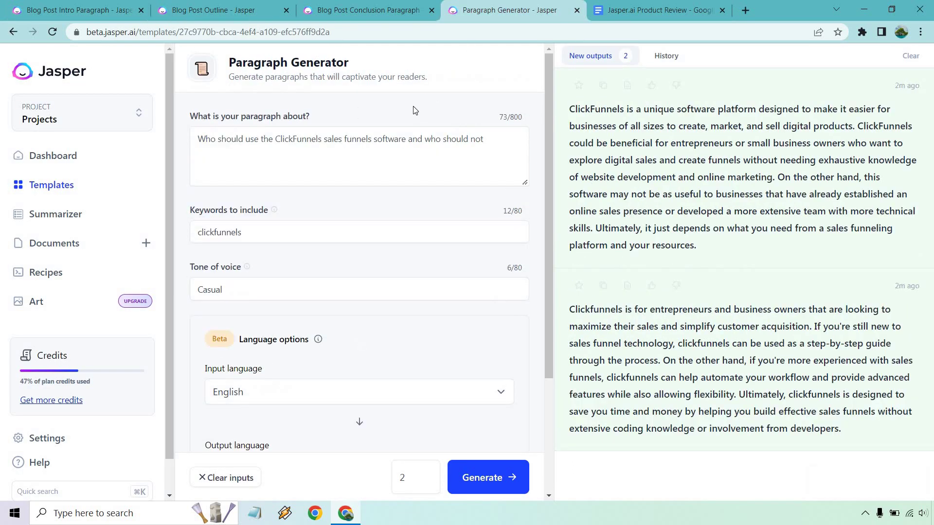
pyautogui.click(243, 10)
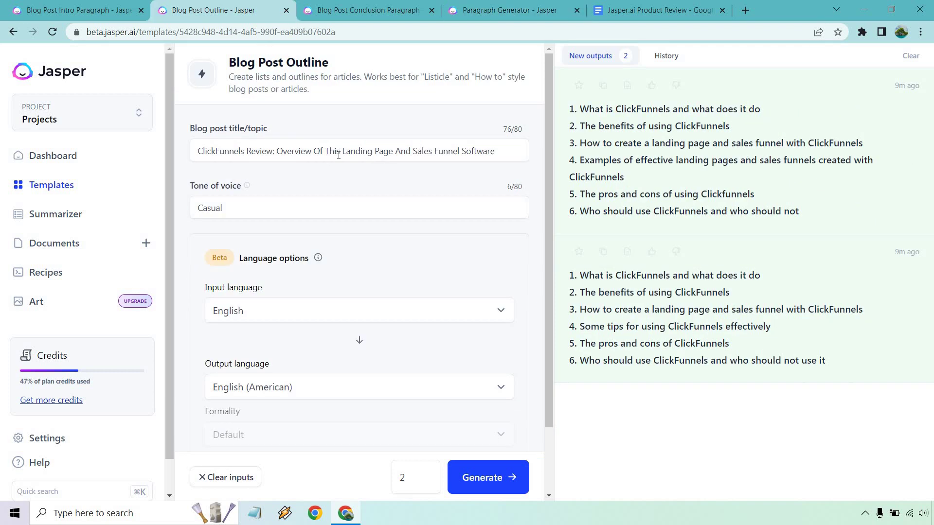
pyautogui.click(473, 10)
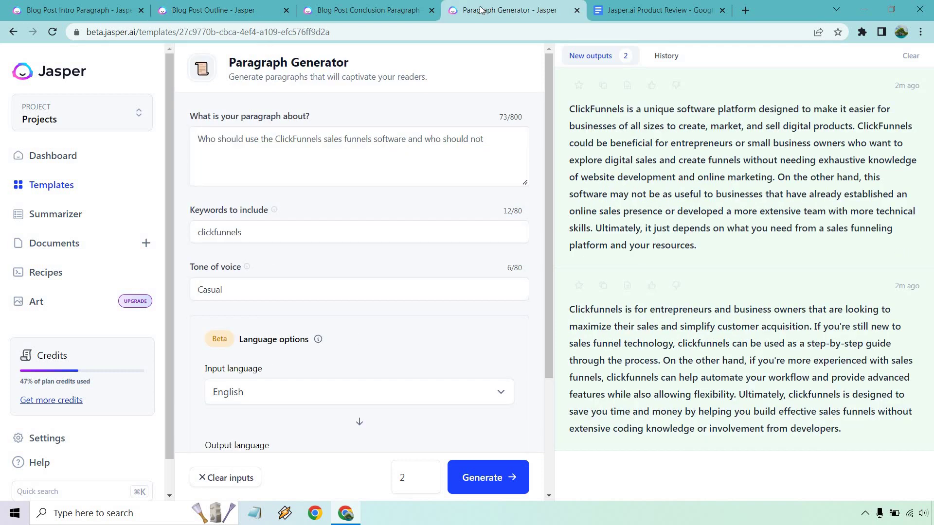
pyautogui.click(652, 9)
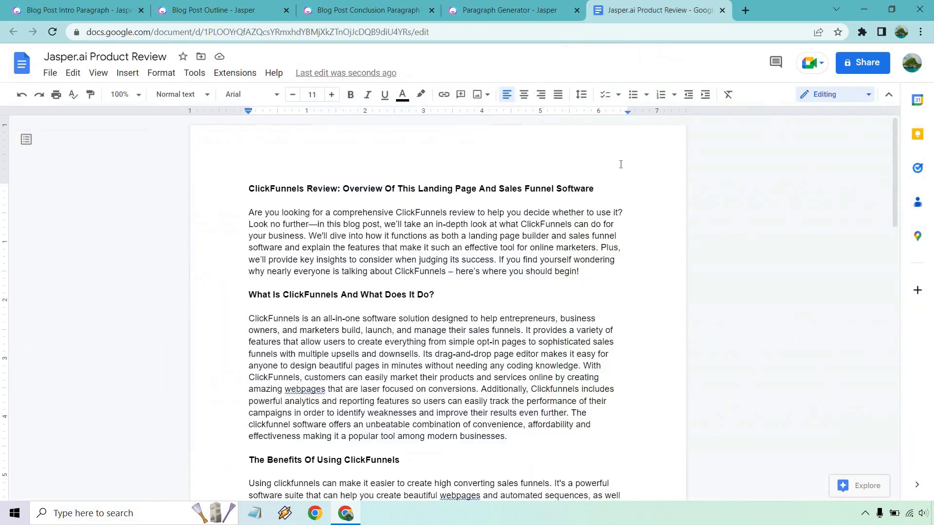
pyautogui.scroll(-6, 538, 259)
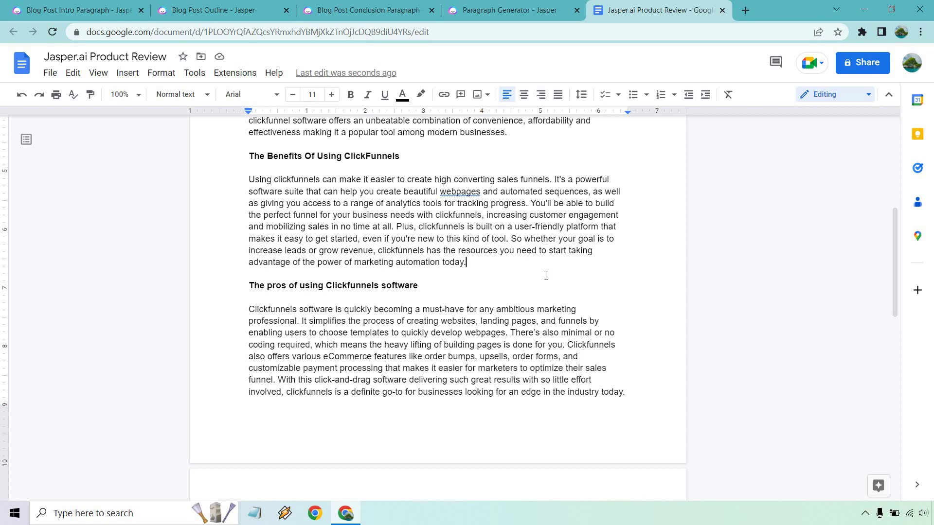
pyautogui.scroll(6, 546, 275)
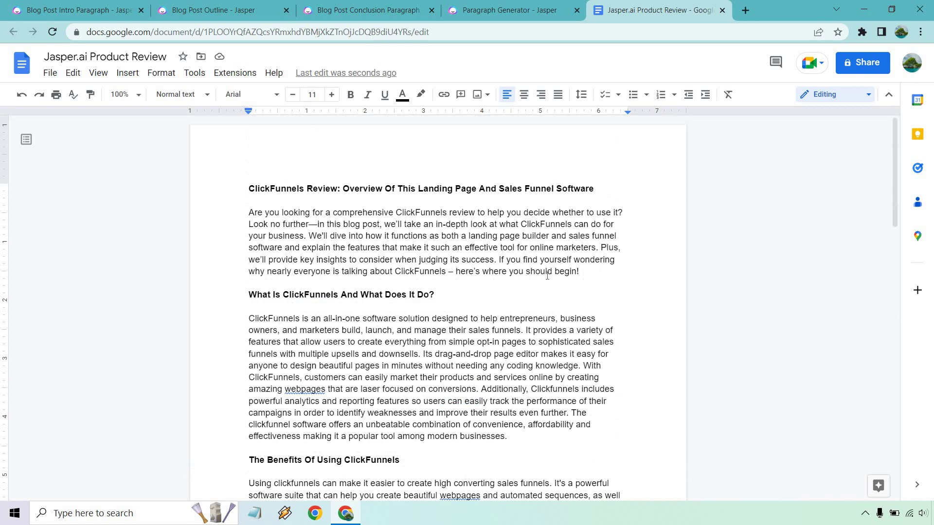
pyautogui.click(593, 271)
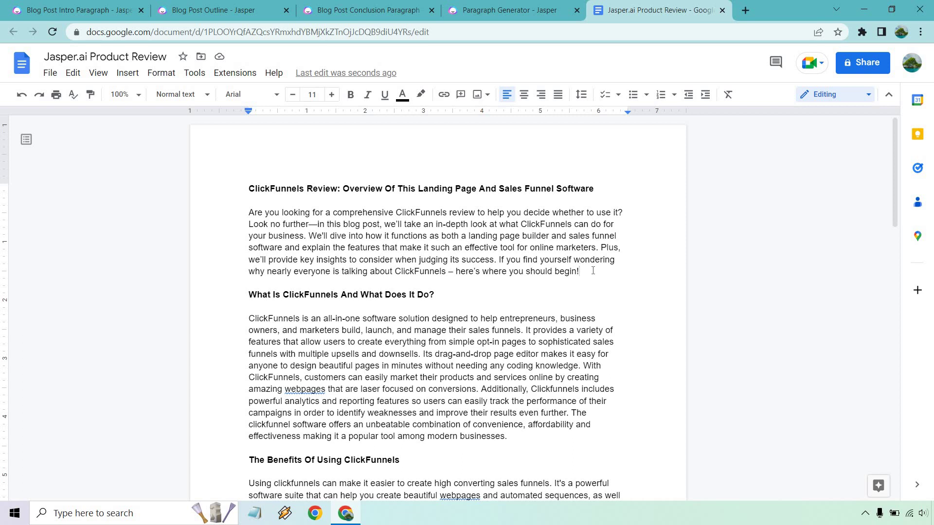